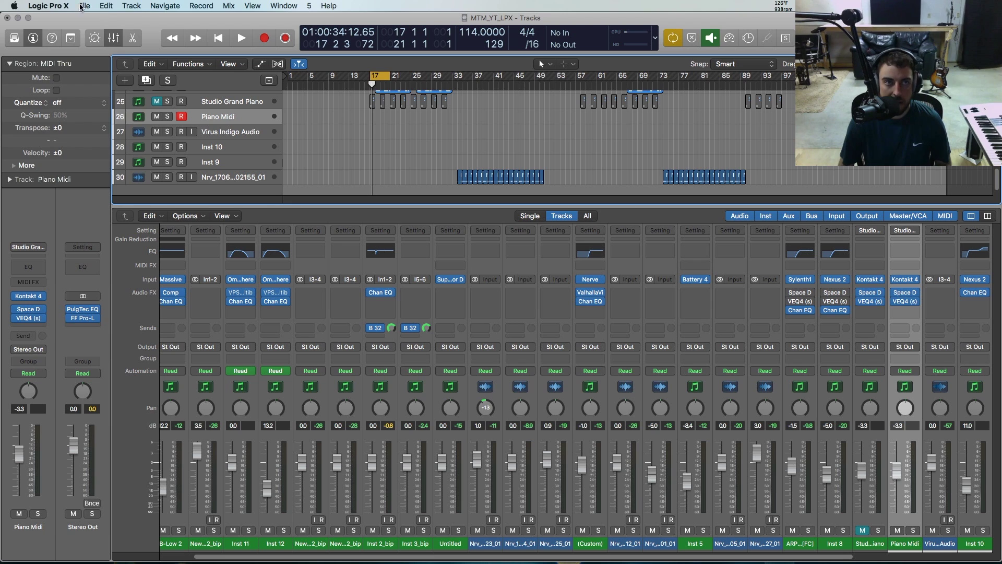
# Open the Recording pane of Logic Pro X's Preferences from the Logic Pro X menu
pyautogui.click(48, 5)
pyautogui.moveTo(61, 32)
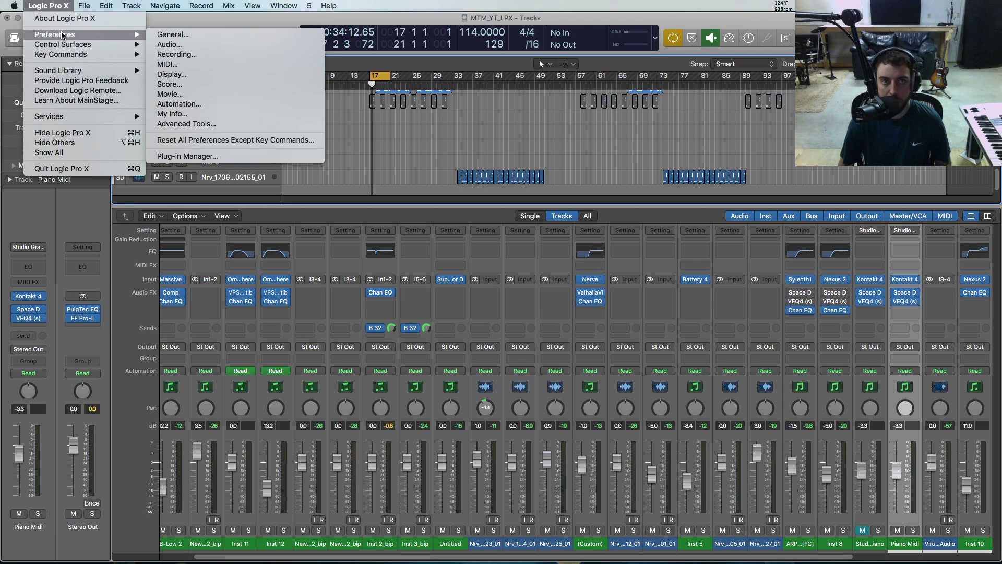
pyautogui.click(171, 55)
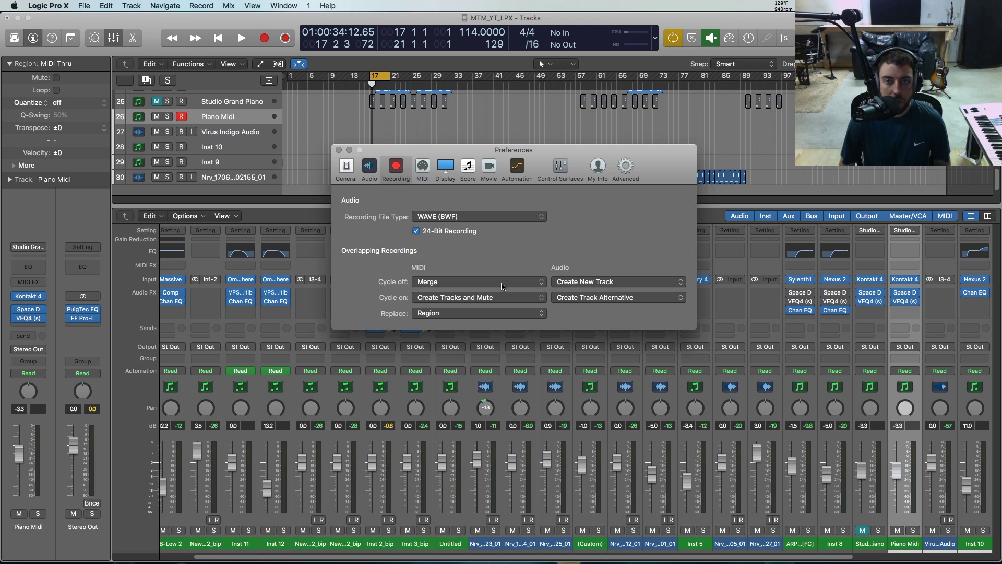
# Set audio cycle-on overlaps to Create Tracks and Mute, then place the playhead near bar 17
pyautogui.click(575, 298)
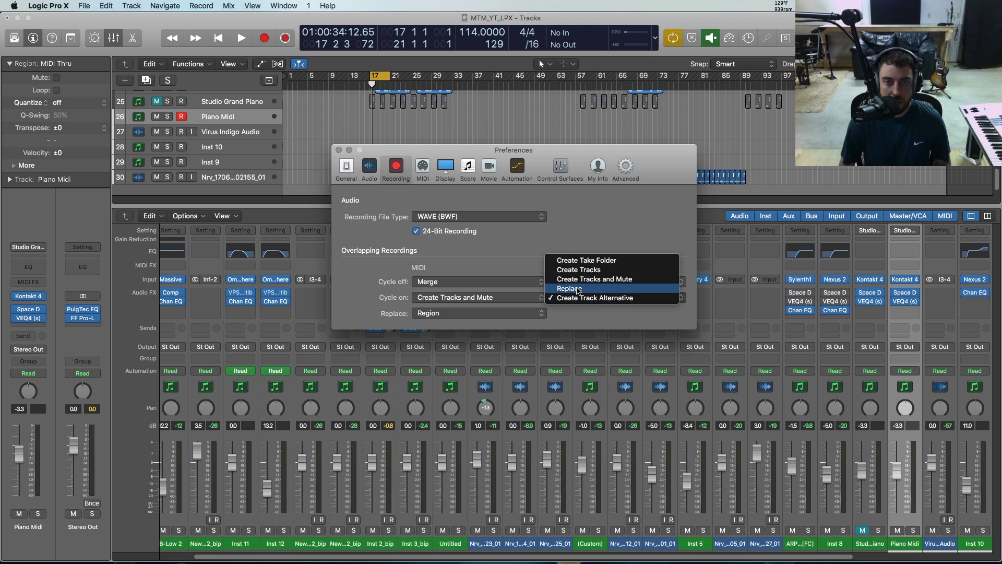
pyautogui.press('Up')
pyautogui.press('Return')
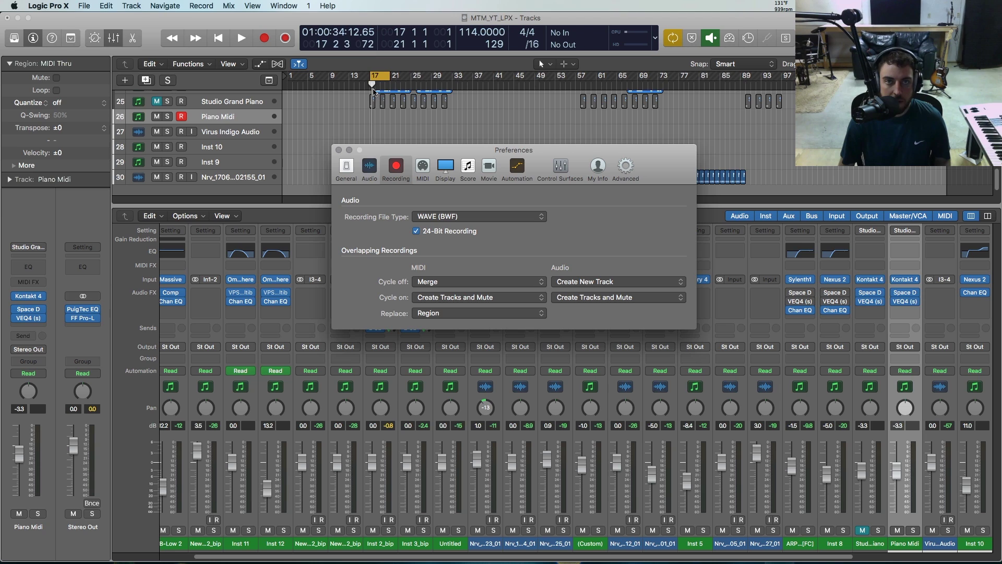
pyautogui.click(373, 84)
# Turn cycle mode off and move the playhead back to bar 17
pyautogui.click(384, 96)
pyautogui.press('c')
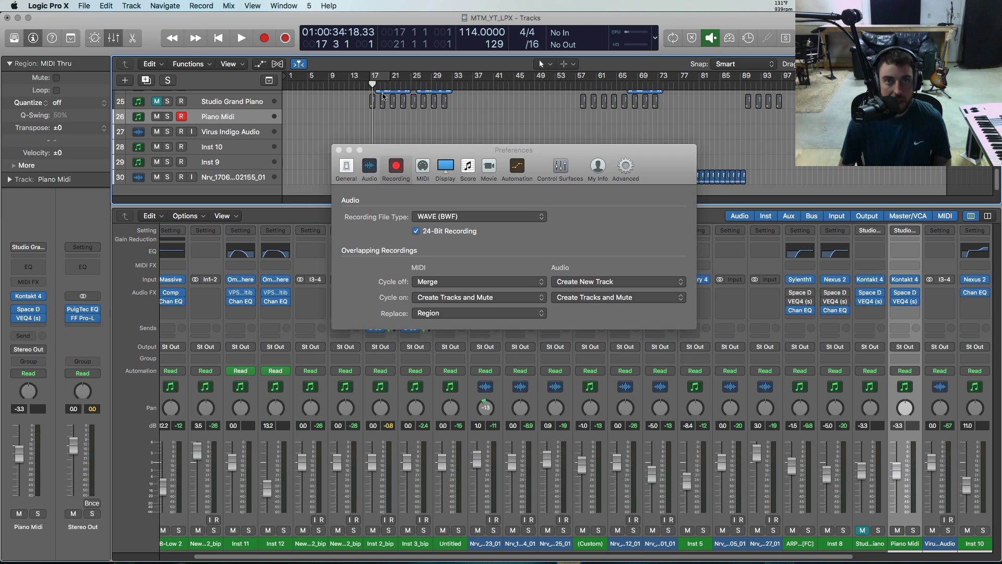
pyautogui.moveTo(338, 82); pyautogui.dragTo(478, 88)
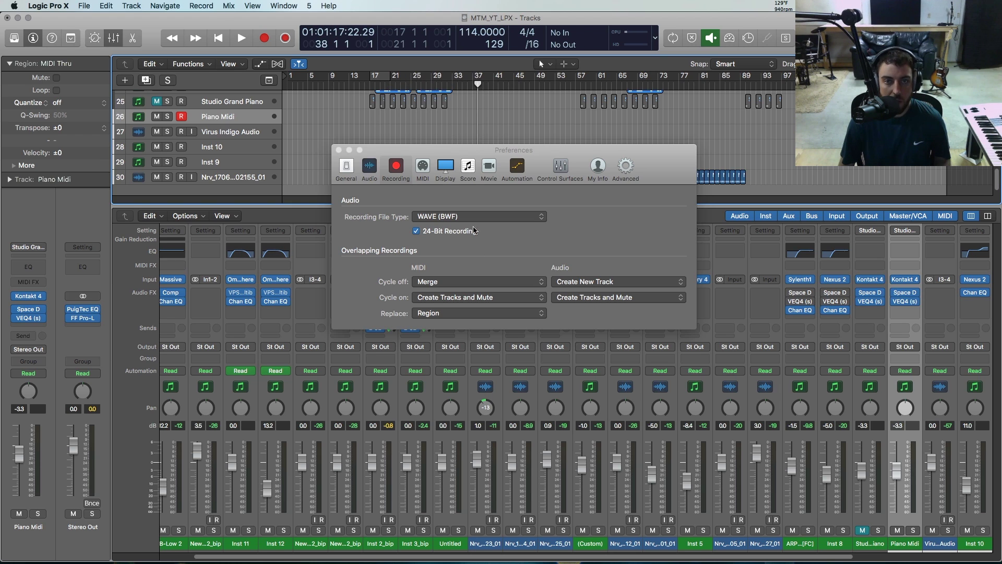
pyautogui.scroll(2, 477, 114)
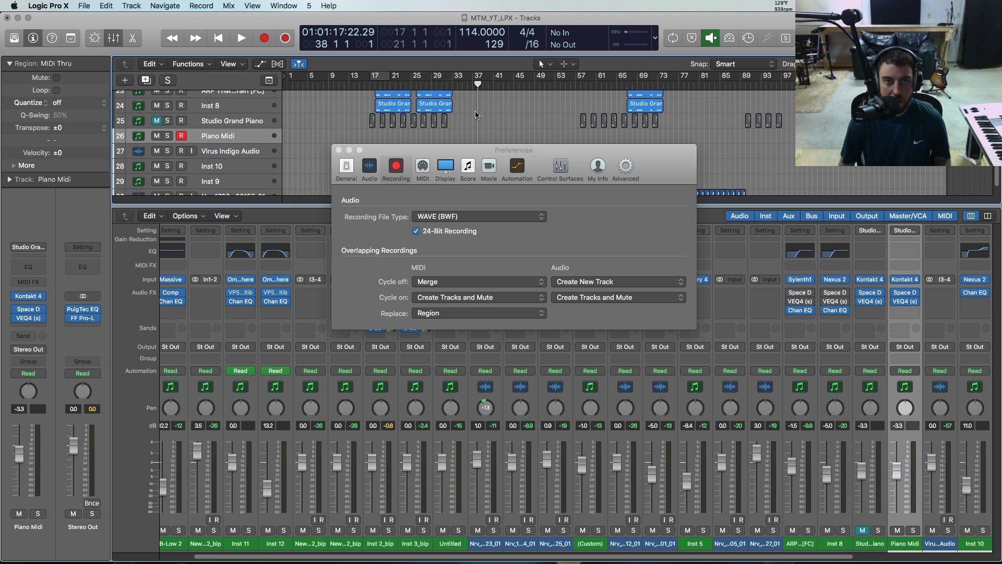
pyautogui.moveTo(477, 83); pyautogui.dragTo(369, 85)
# Select the first Studio Grand Piano region and the Inst 8 track, then show the MIDI cycle-off overlap choices
pyautogui.click(381, 107)
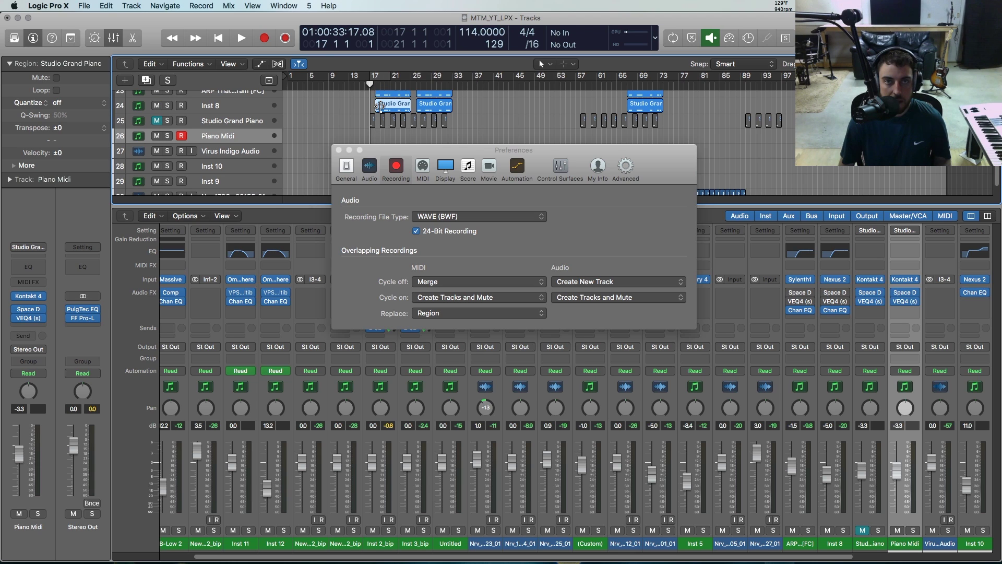
pyautogui.click(243, 110)
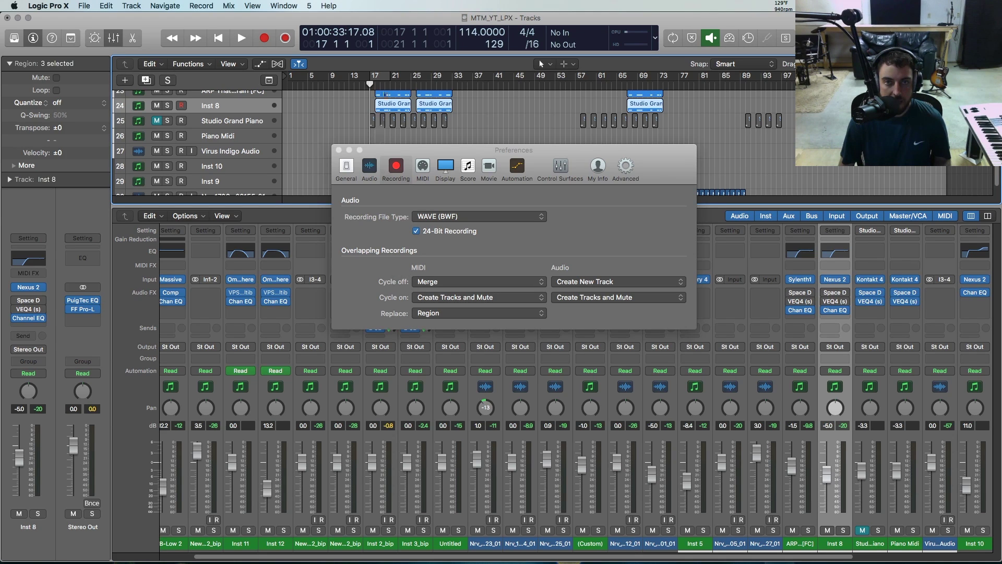
pyautogui.click(433, 282)
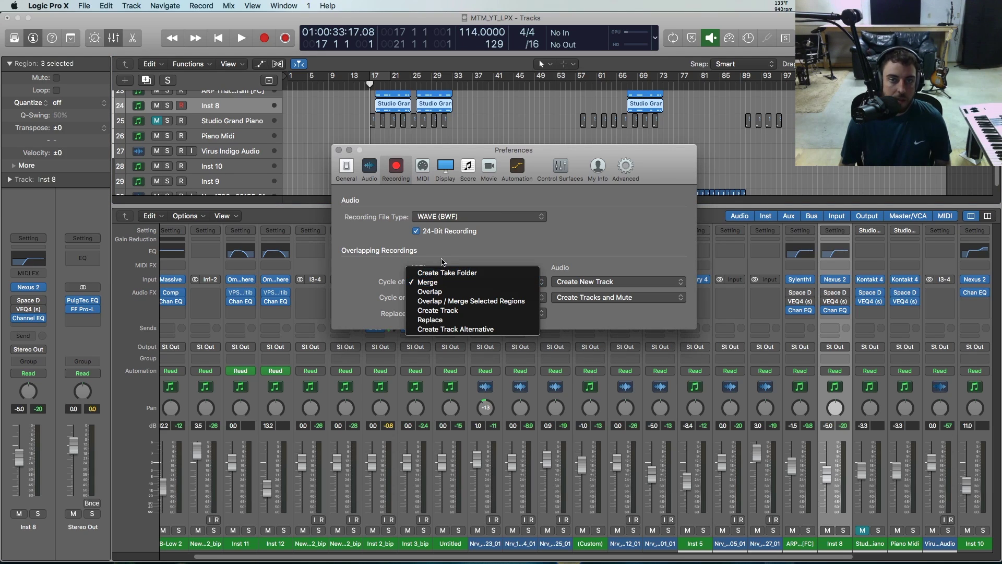
pyautogui.click(435, 283)
pyautogui.click(436, 283)
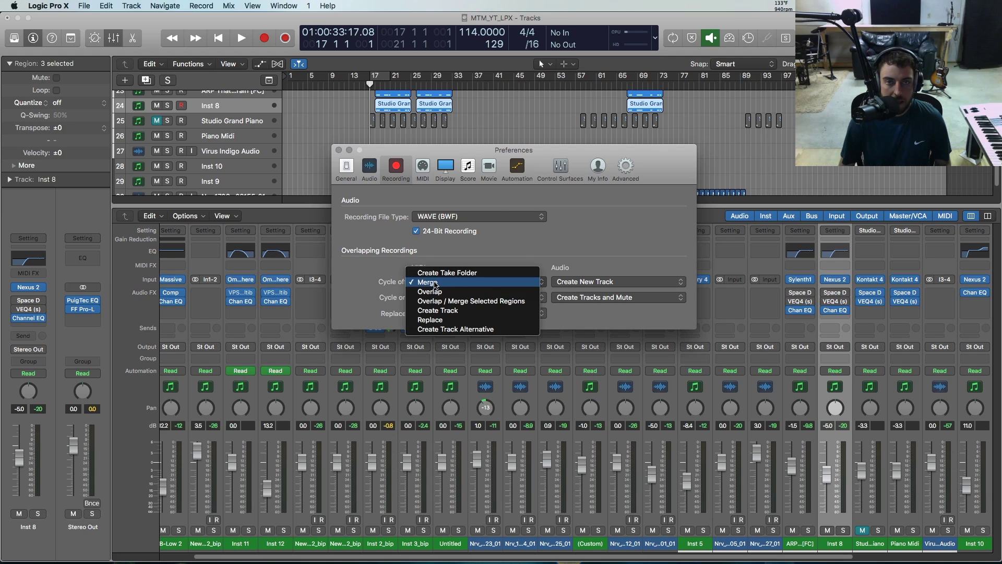
pyautogui.click(386, 284)
pyautogui.click(436, 282)
pyautogui.click(379, 279)
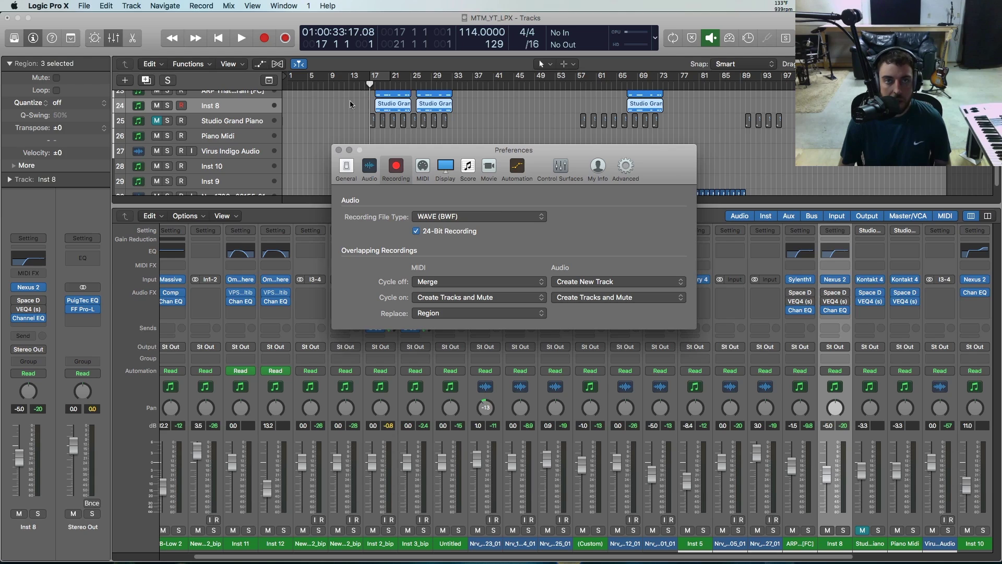
pyautogui.click(383, 109)
pyautogui.click(384, 109)
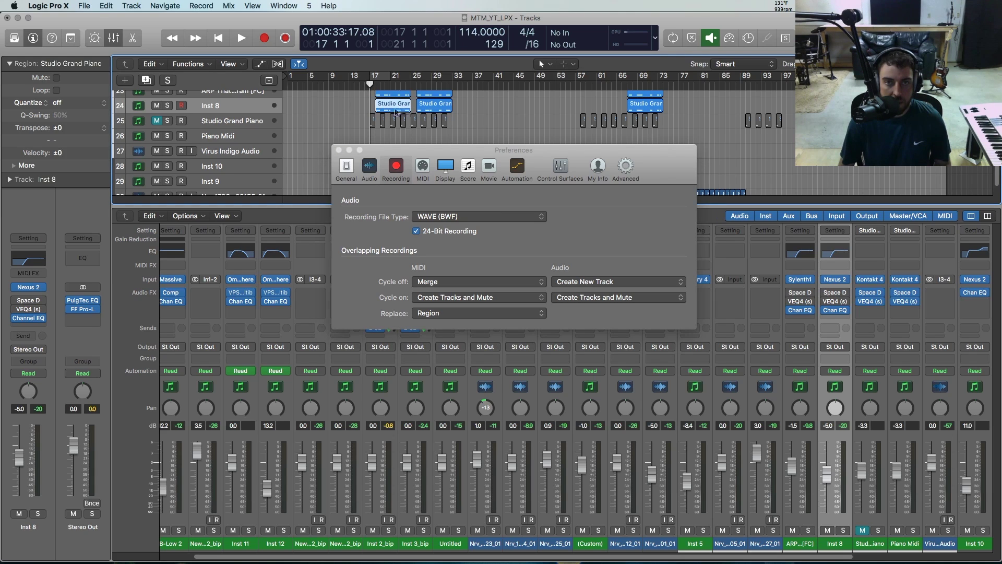
pyautogui.click(439, 282)
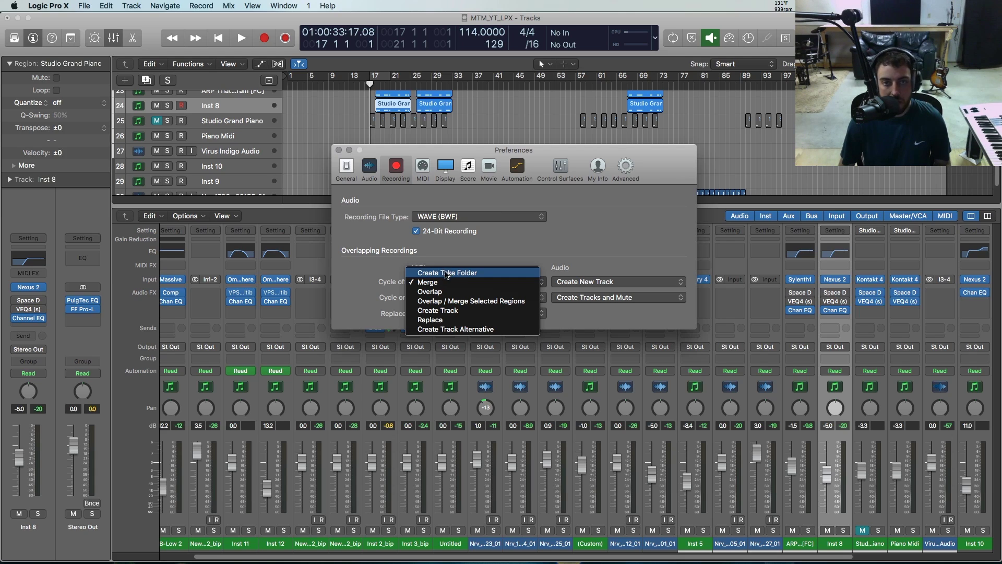
pyautogui.click(382, 274)
pyautogui.click(434, 282)
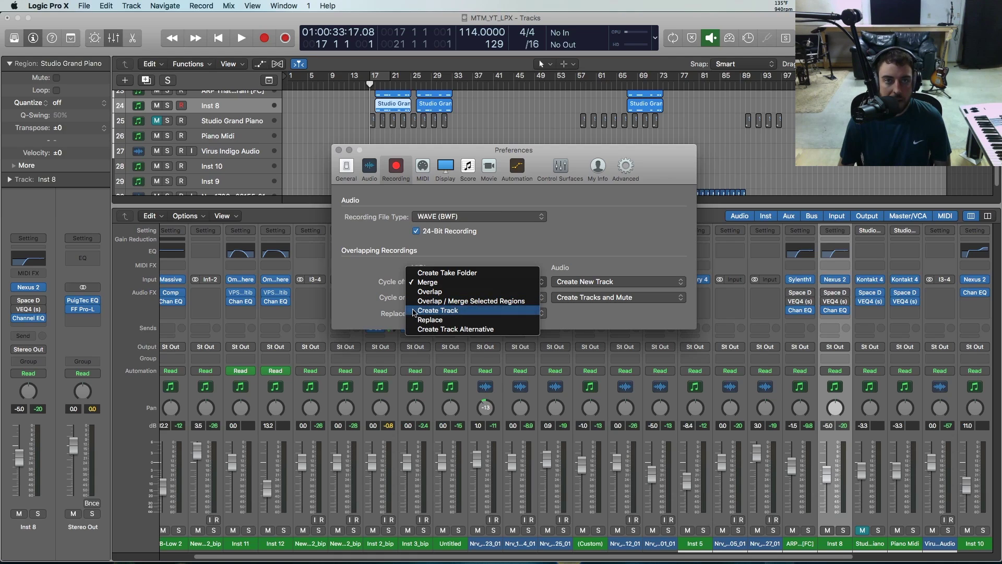
pyautogui.click(376, 306)
# Keep MIDI cycle-off at Merge, select the Piano Midi track, and turn cycle mode back on
pyautogui.click(439, 297)
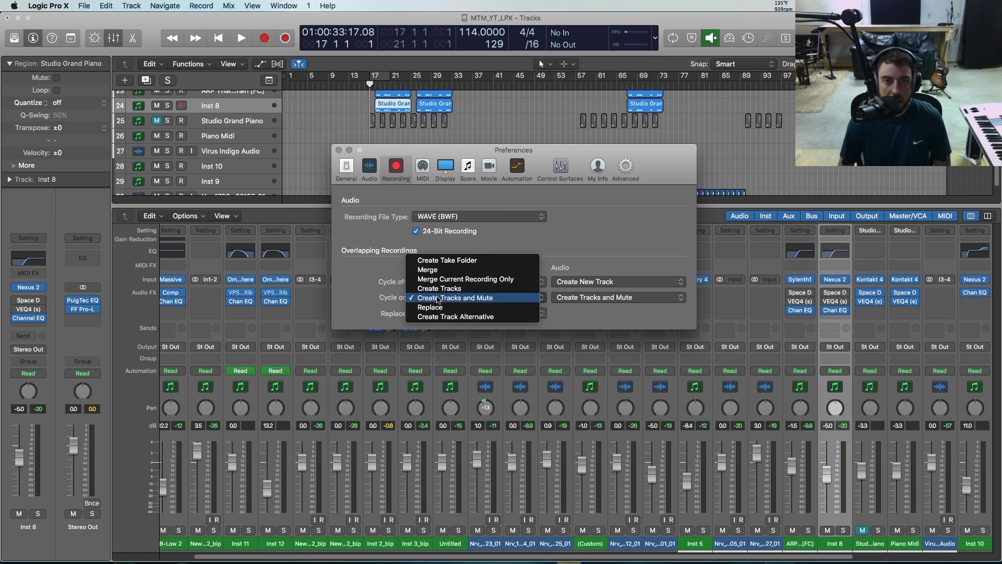
pyautogui.click(376, 285)
pyautogui.click(436, 282)
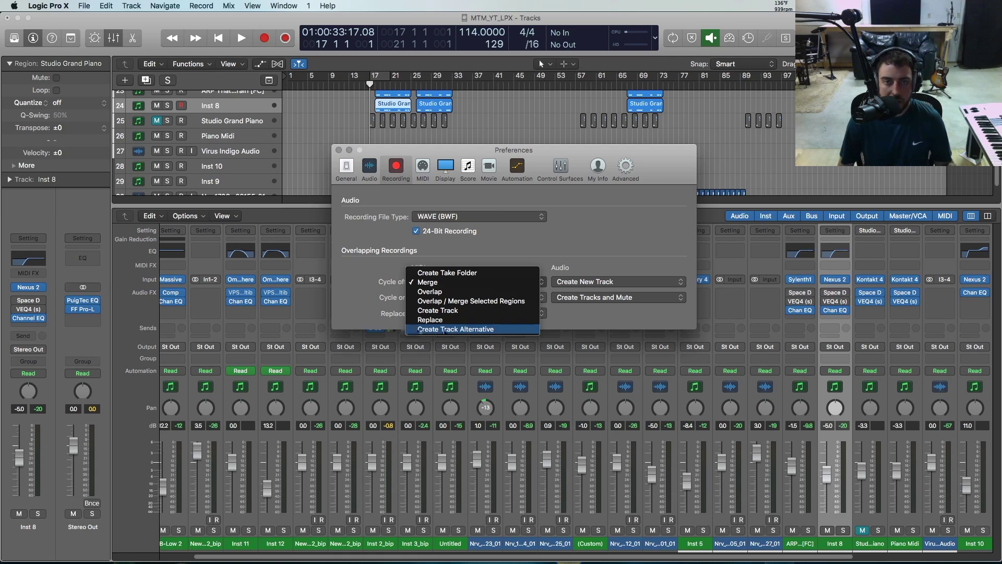
pyautogui.click(376, 293)
pyautogui.press('Down')
pyautogui.press('Down')
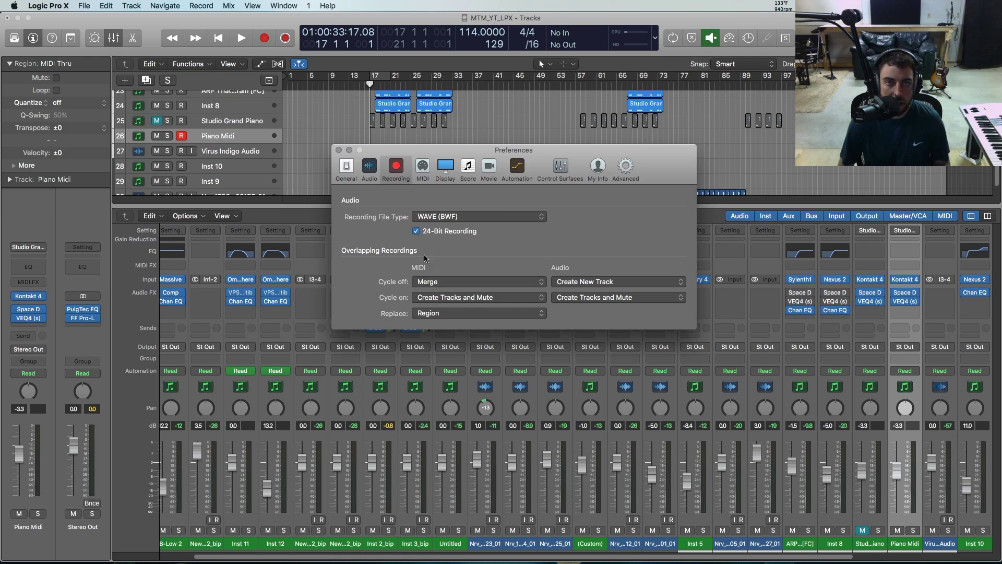
pyautogui.press('c')
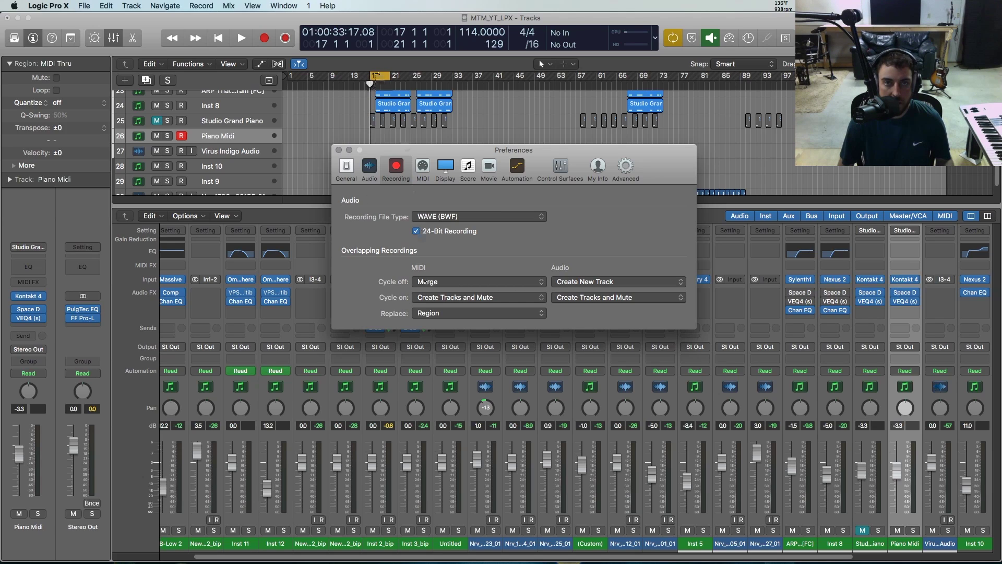
pyautogui.click(439, 305)
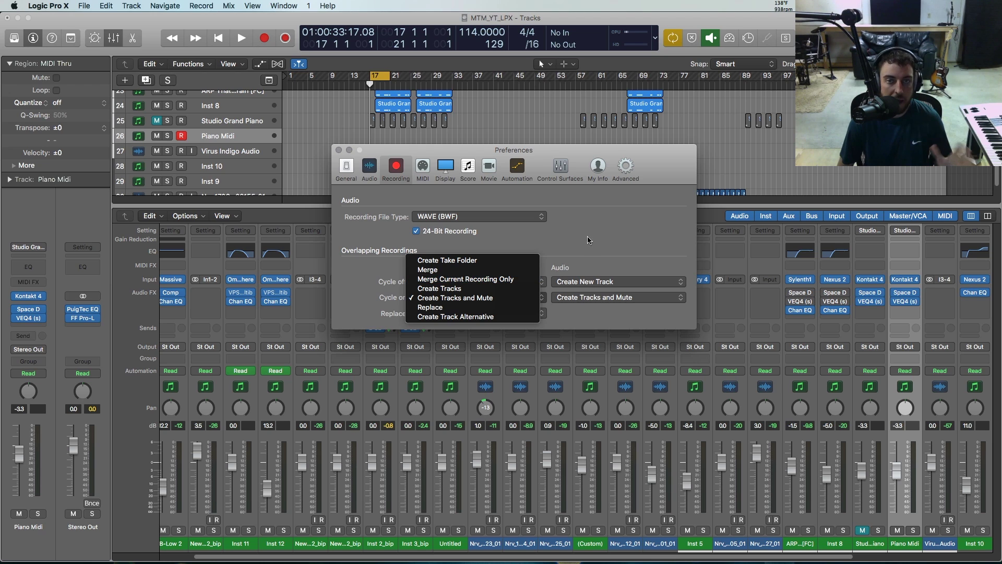
pyautogui.click(545, 240)
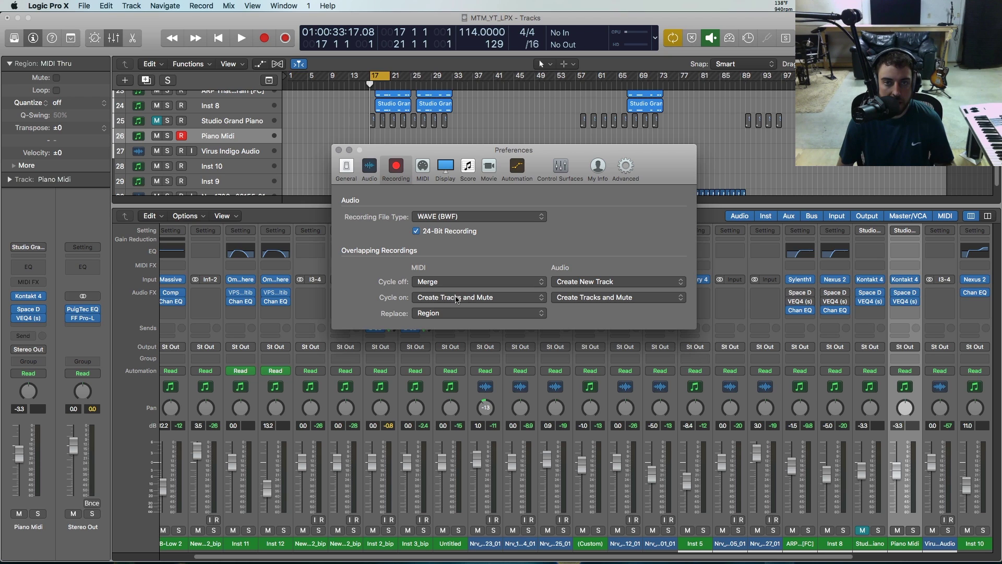
pyautogui.click(339, 150)
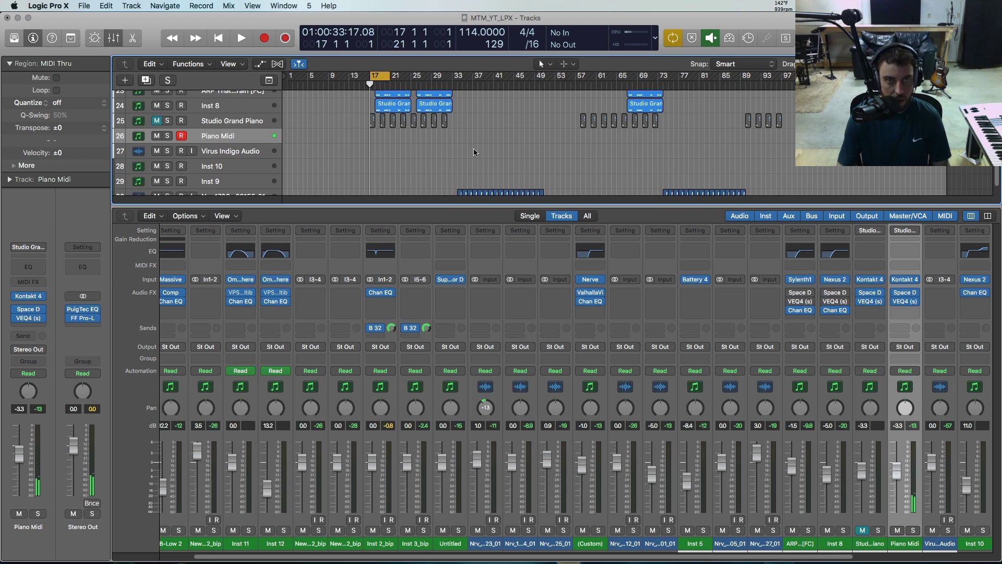
# Cycle-record a piano take on the Piano Midi track starting at bar 17
pyautogui.press('r')
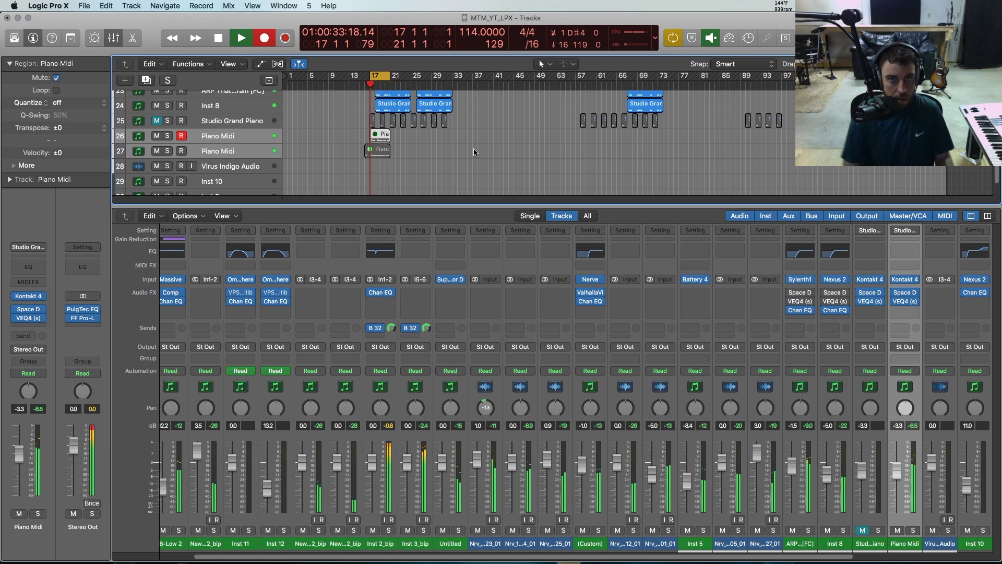
# Stop recording, then delete and restore the muted Piano Midi region on track 27
pyautogui.press('space')
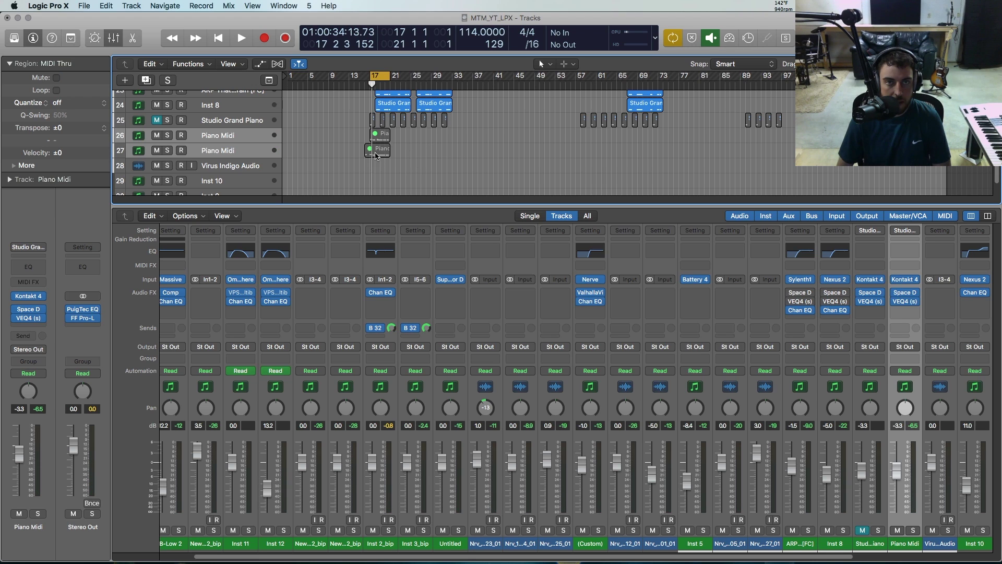
pyautogui.moveTo(397, 148); pyautogui.dragTo(369, 135)
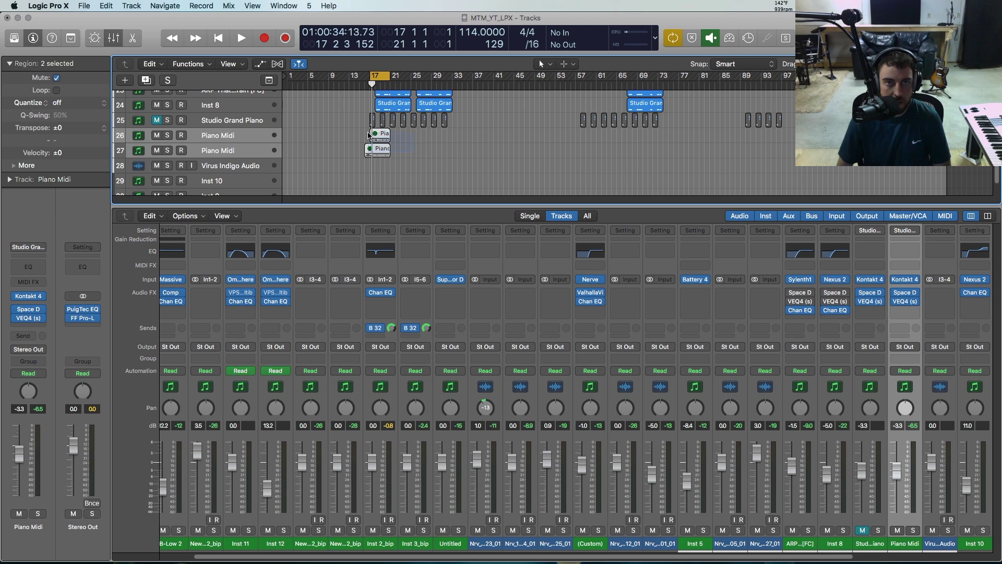
pyautogui.click(396, 147)
pyautogui.click(381, 151)
pyautogui.press('Delete')
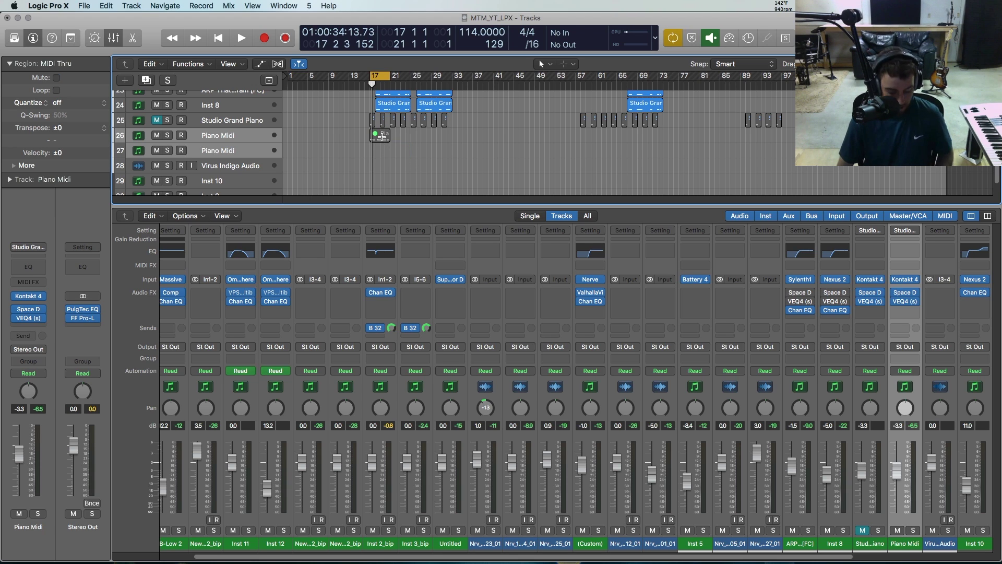
pyautogui.press('super+z')
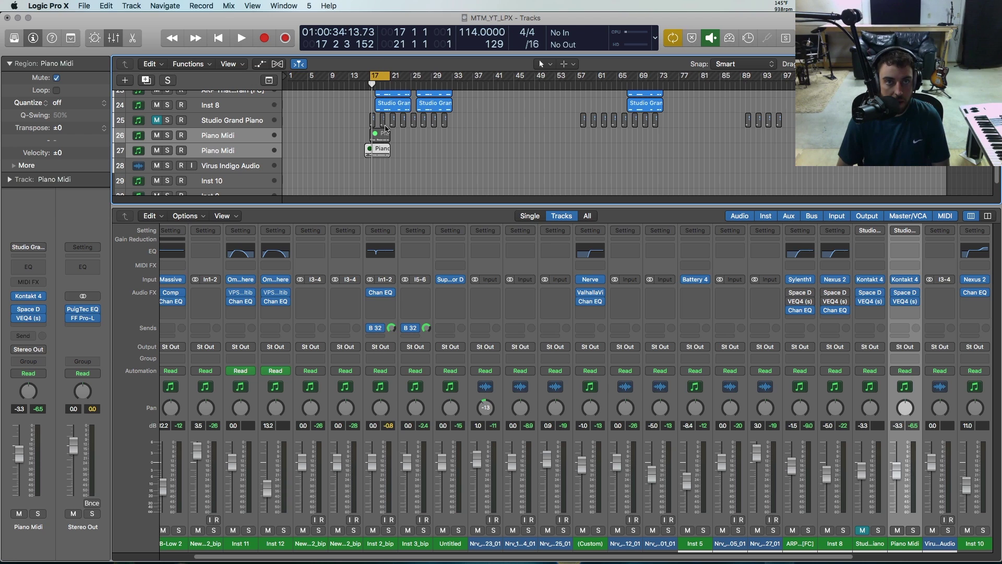
pyautogui.press('super+z')
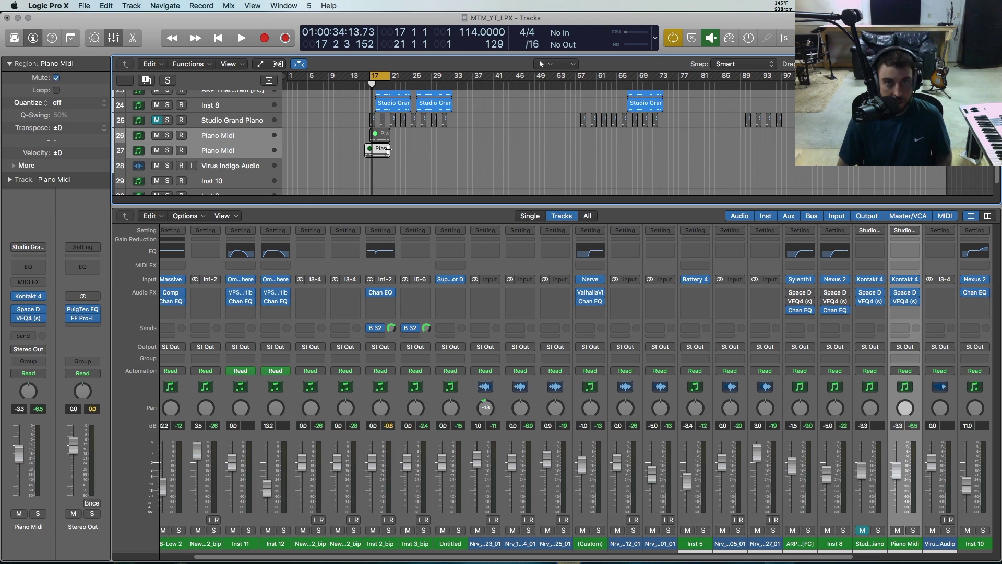
pyautogui.press('super+z')
# Move the track-27 Piano Midi region up onto track 26 and mute it
pyautogui.press('space')
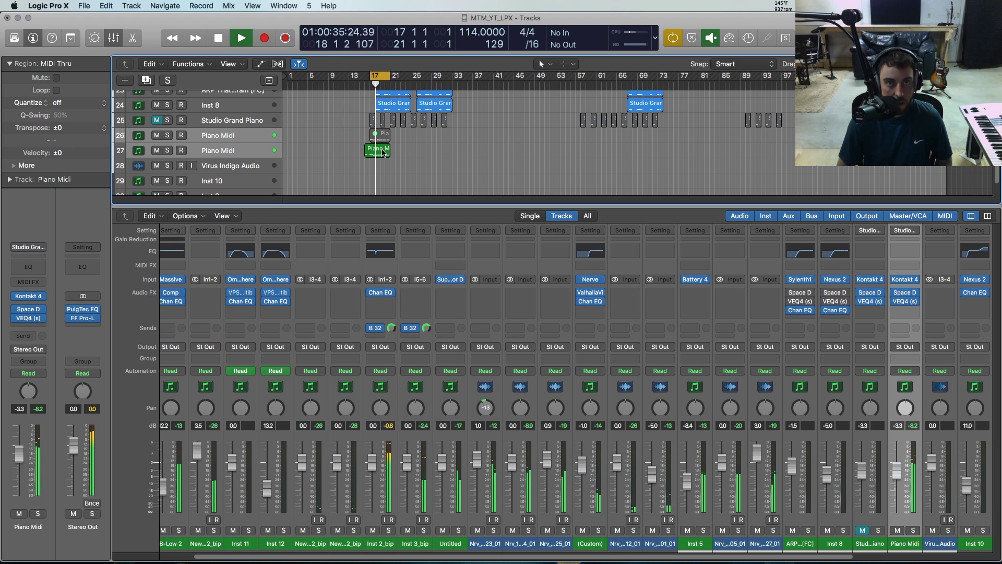
pyautogui.click(384, 149)
pyautogui.moveTo(384, 139); pyautogui.dragTo(384, 136)
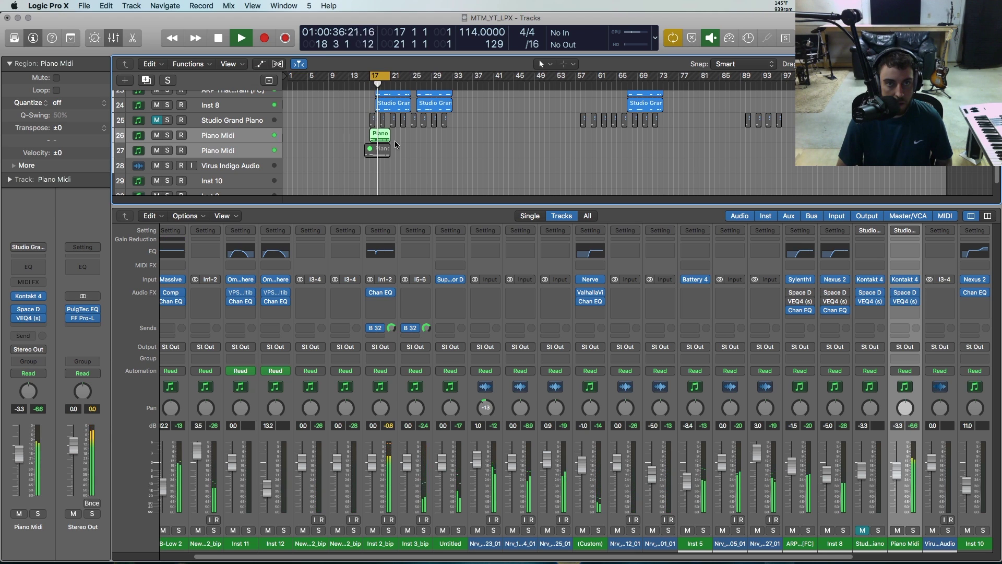
pyautogui.hotkey('ctrl', 'm')
pyautogui.press('space')
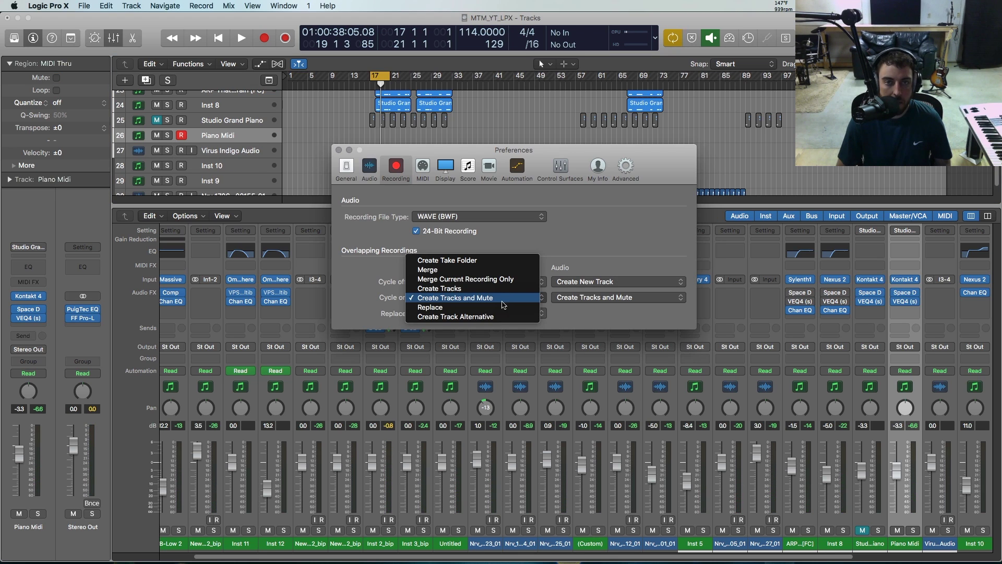
# Set MIDI cycle-on overlaps to Replace and record two piano takes from bar 17
pyautogui.click(502, 307)
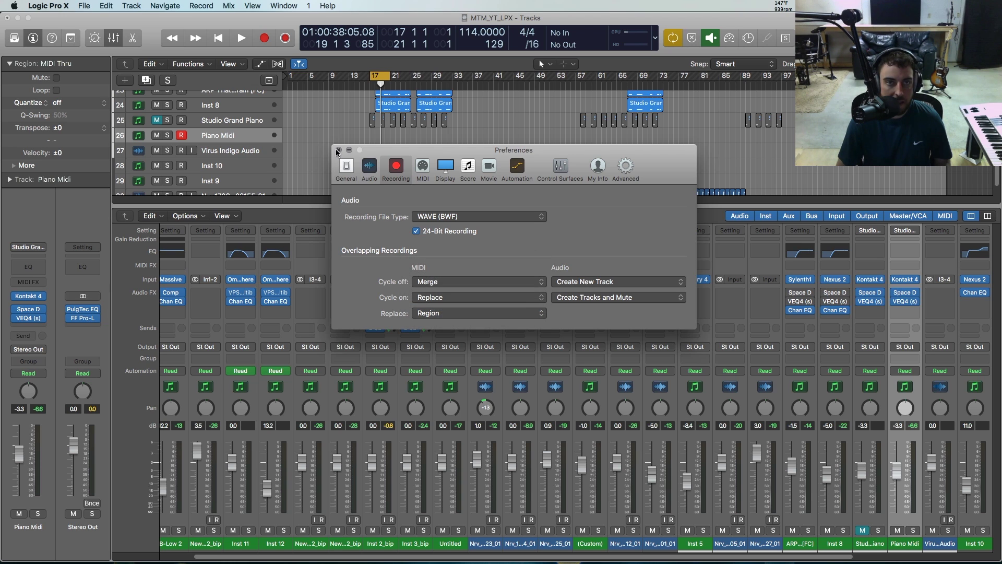
pyautogui.moveTo(338, 151); pyautogui.dragTo(508, 313)
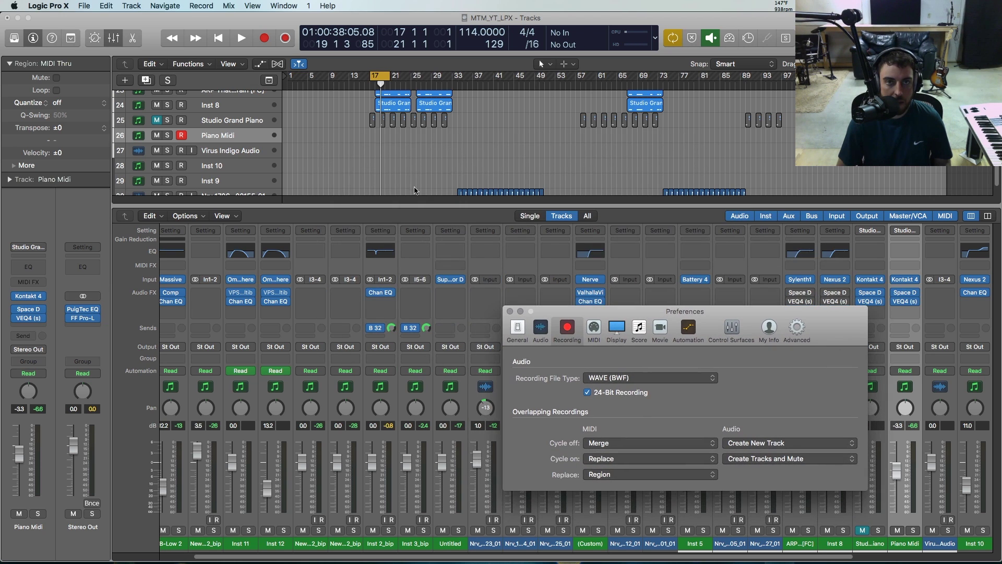
pyautogui.press('r')
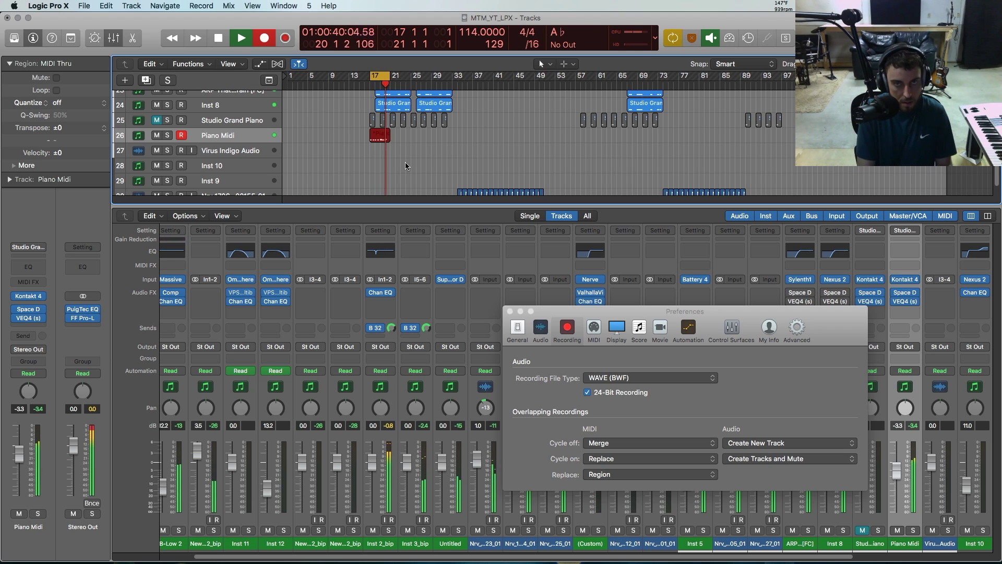
pyautogui.press('space')
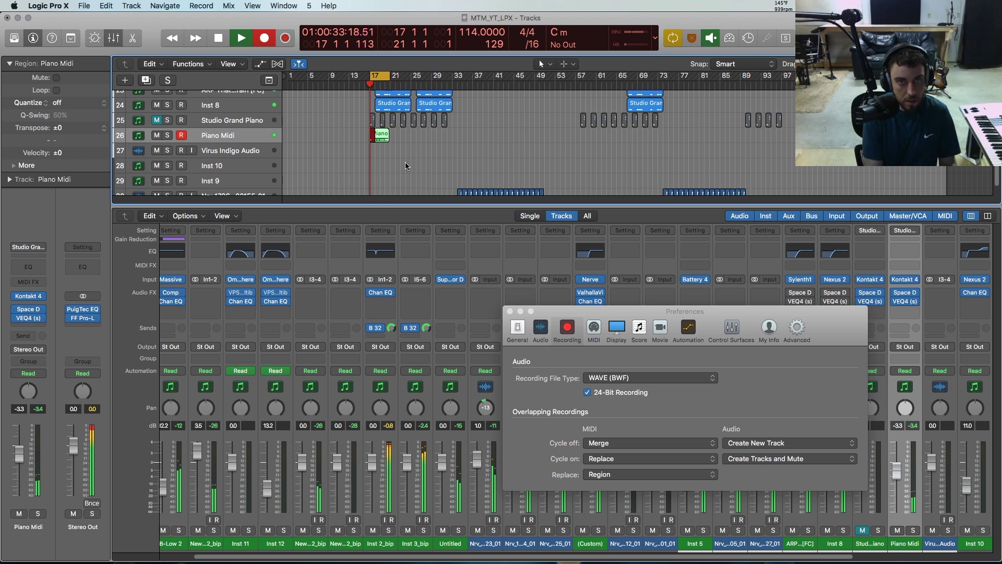
pyautogui.press('r')
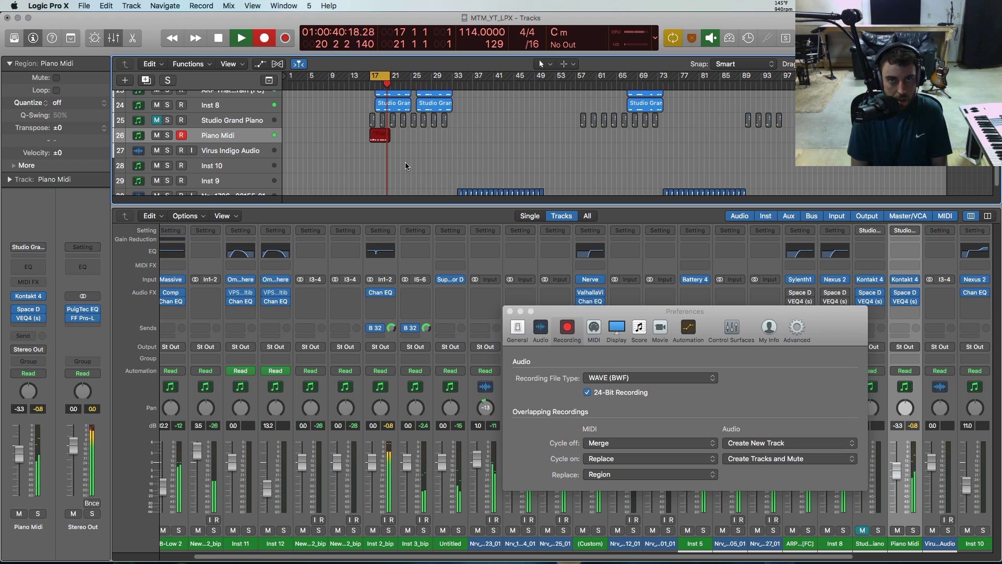
pyautogui.press('space')
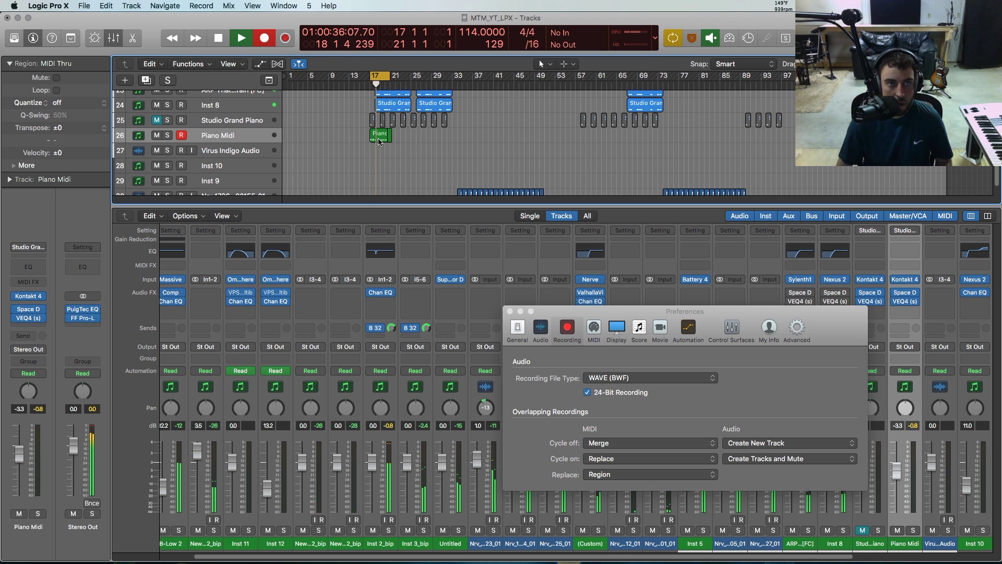
# Play back the take, delete the recorded piano region, and turn cycle off
pyautogui.press('space')
pyautogui.press('space')
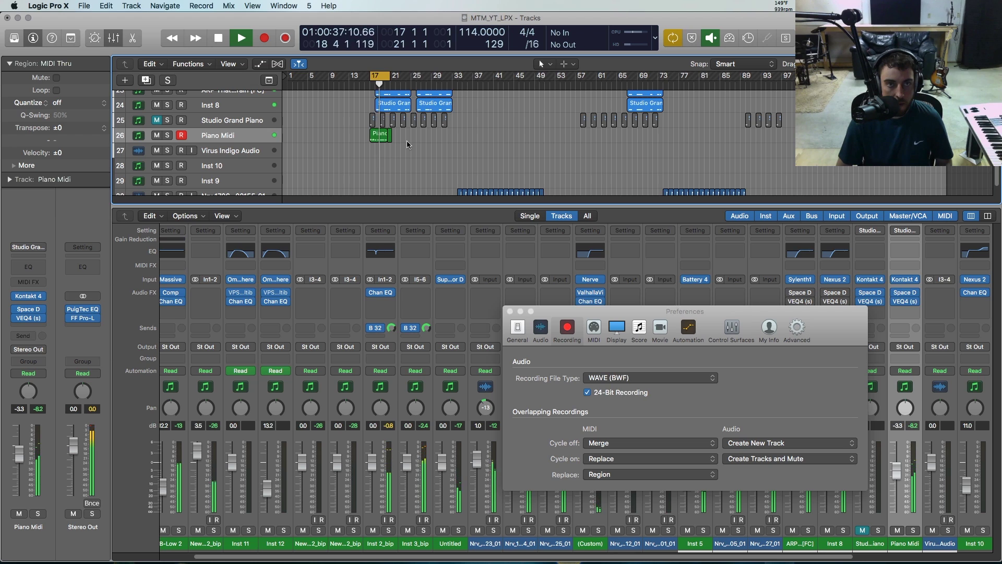
pyautogui.press('space')
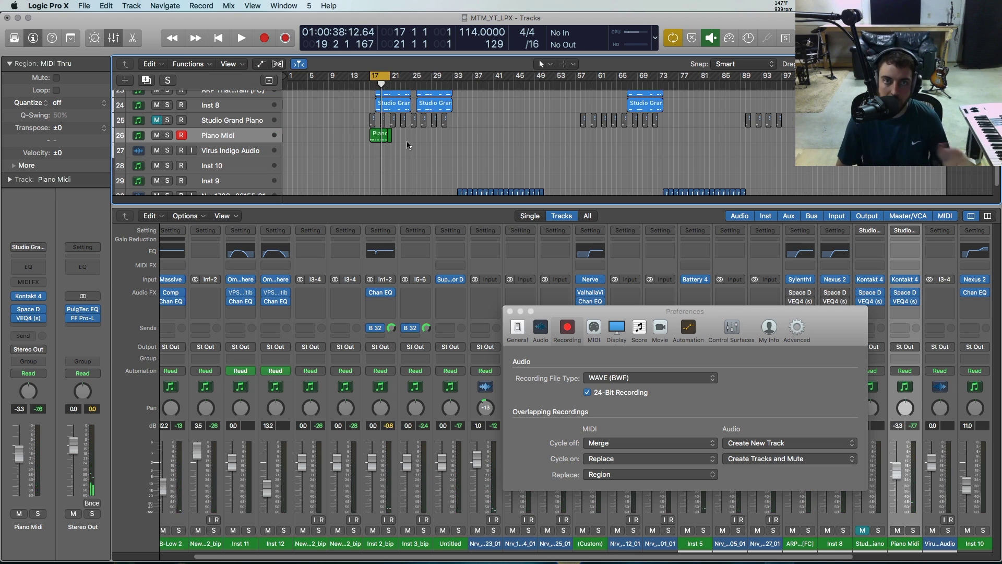
pyautogui.press('Delete')
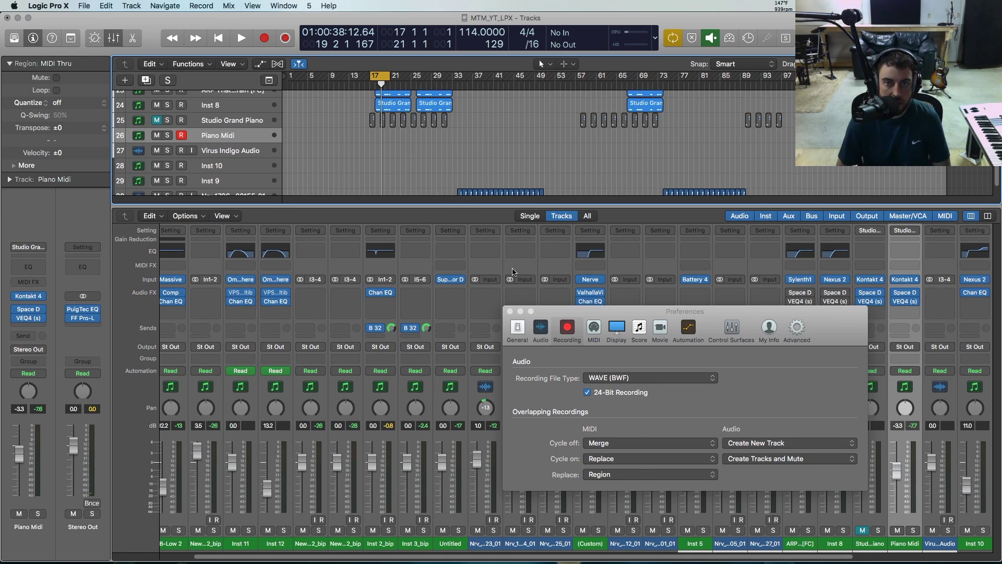
pyautogui.click(541, 301)
pyautogui.moveTo(611, 311); pyautogui.dragTo(417, 161)
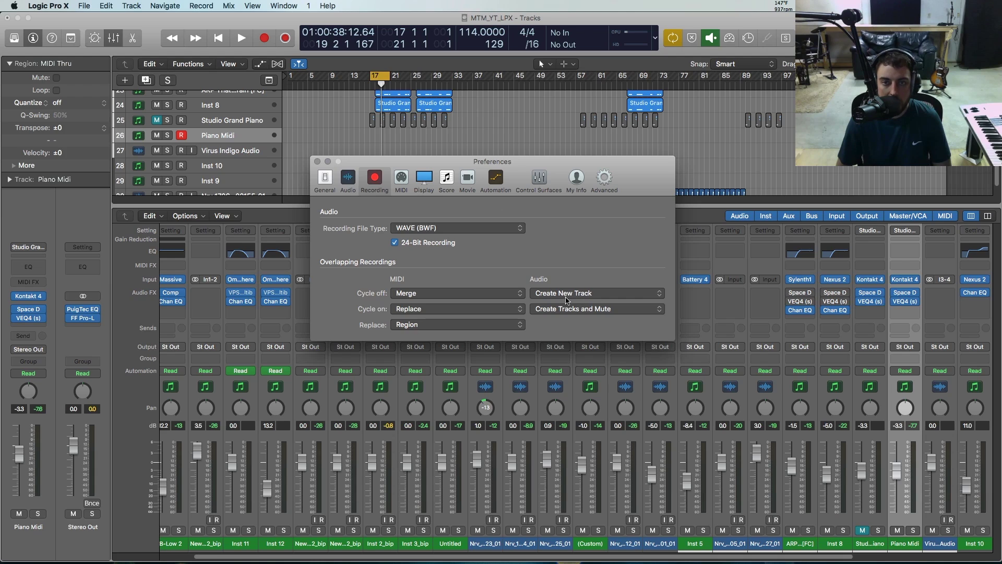
pyautogui.click(374, 75)
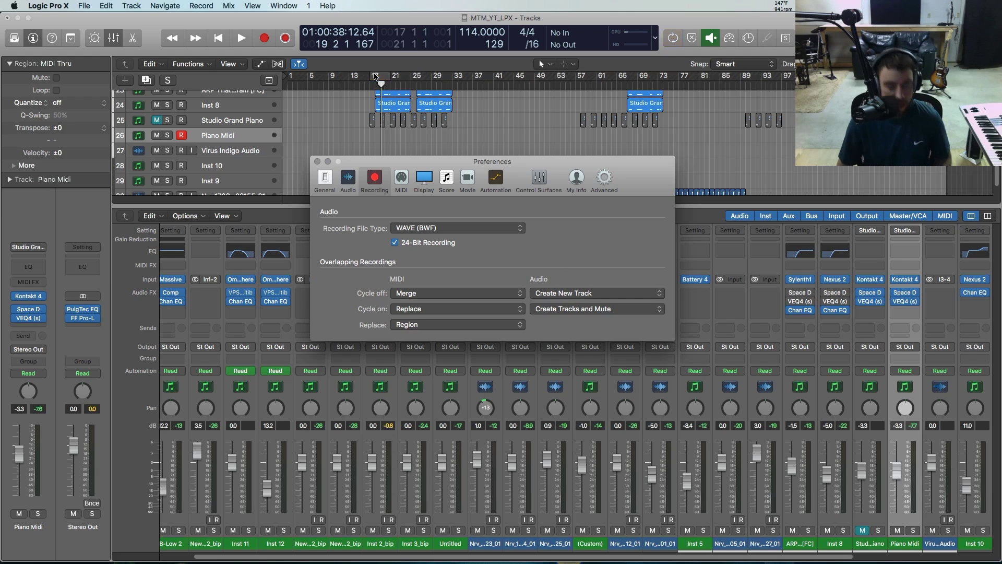
# Put the playhead at bar 17, then select and arm the Virus Indigo Audio track
pyautogui.click(374, 77)
pyautogui.click(239, 153)
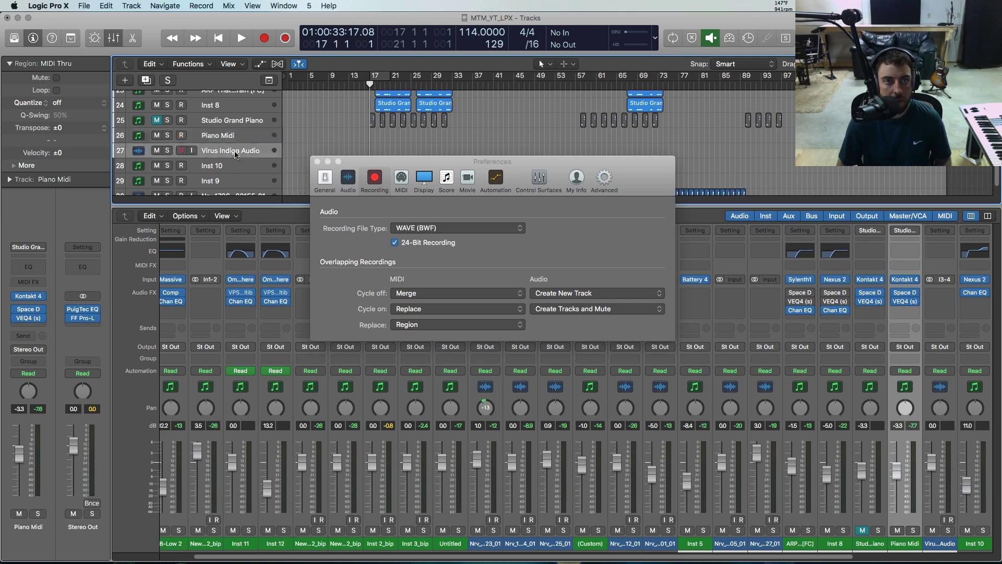
pyautogui.click(181, 150)
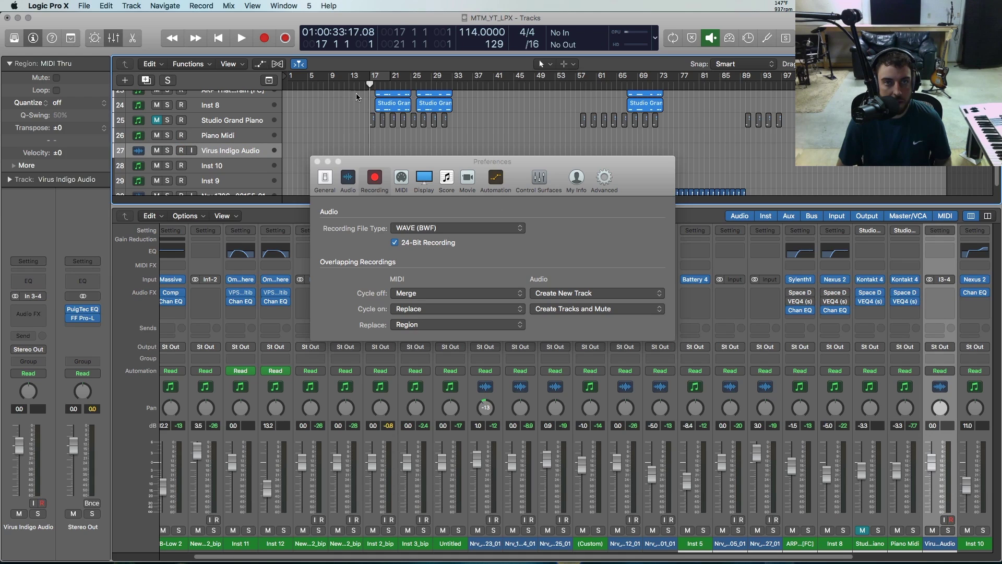
pyautogui.press('space')
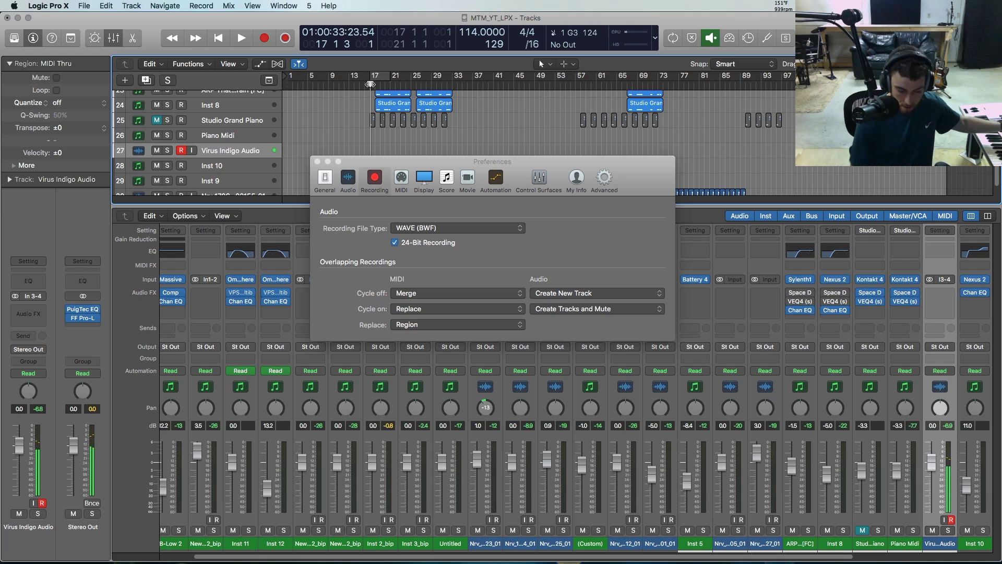
# Record a short Virus audio take at bar 17, then stop playback
pyautogui.press('r')
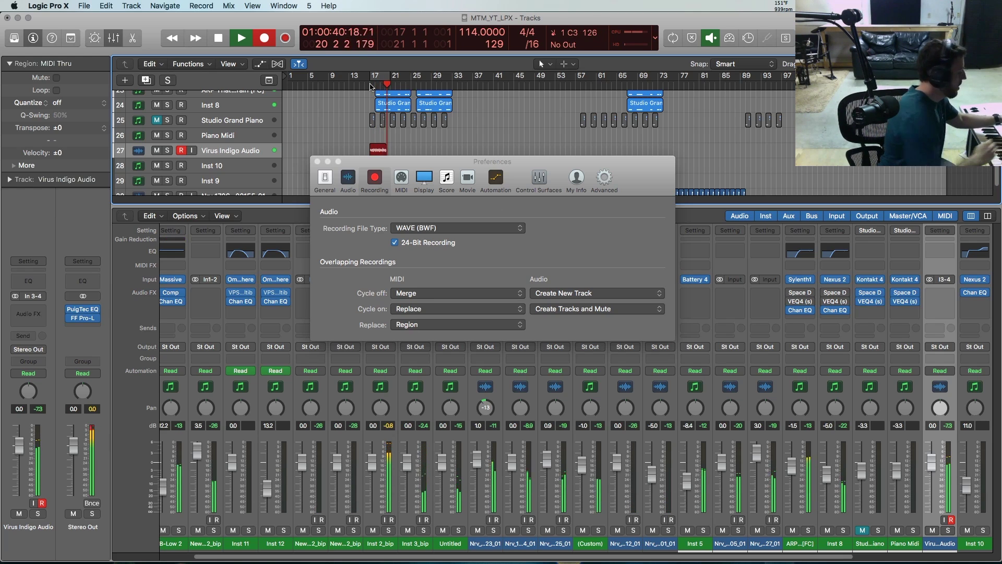
pyautogui.press('space')
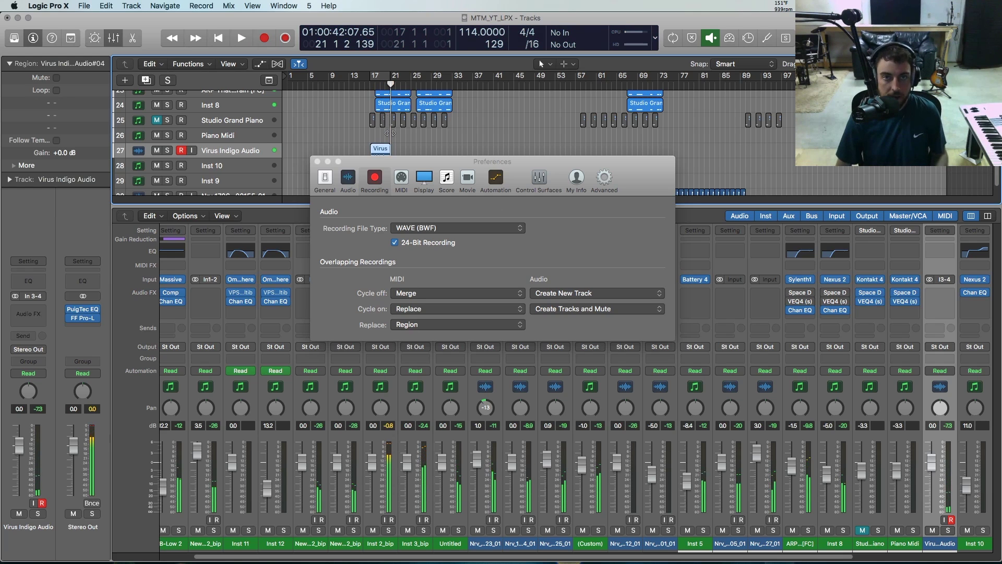
pyautogui.moveTo(402, 158)
pyautogui.mouseDown()
pyautogui.moveTo(418, 170)
pyautogui.moveTo(408, 170)
pyautogui.mouseUp()
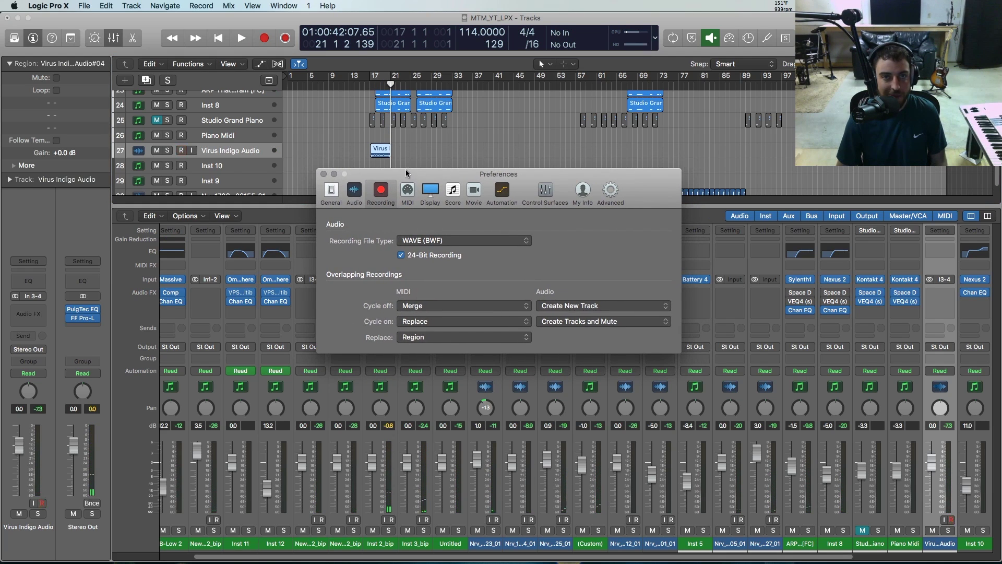
pyautogui.click(447, 153)
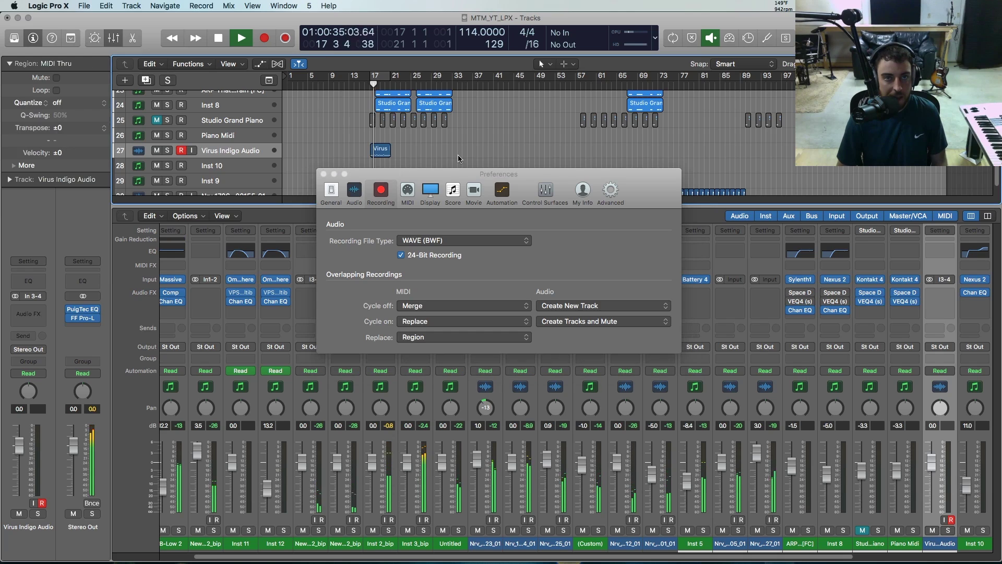
pyautogui.press('space')
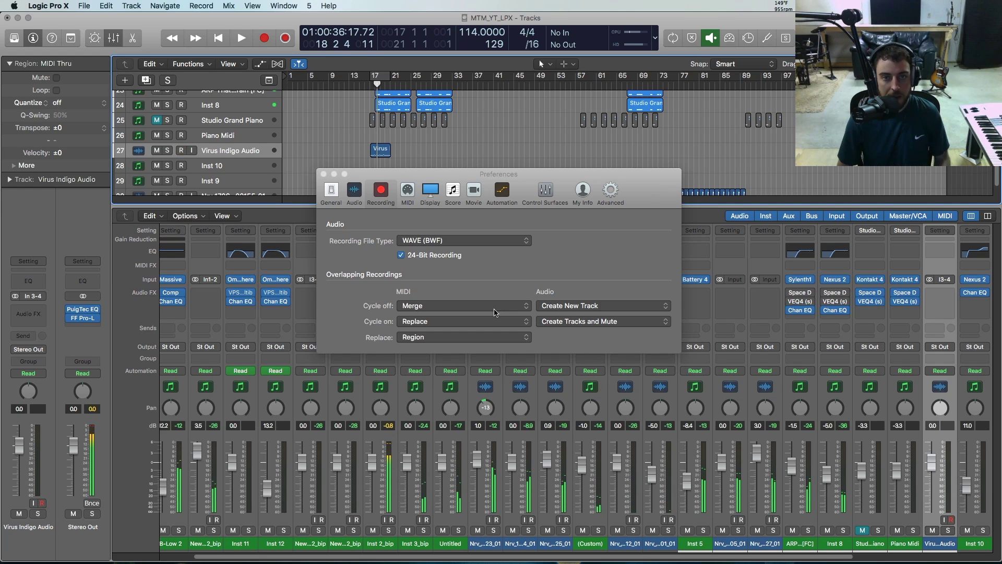
# Set audio cycle-off overlaps to Create Take Folder, arm track 27, and record a new Virus take
pyautogui.click(573, 306)
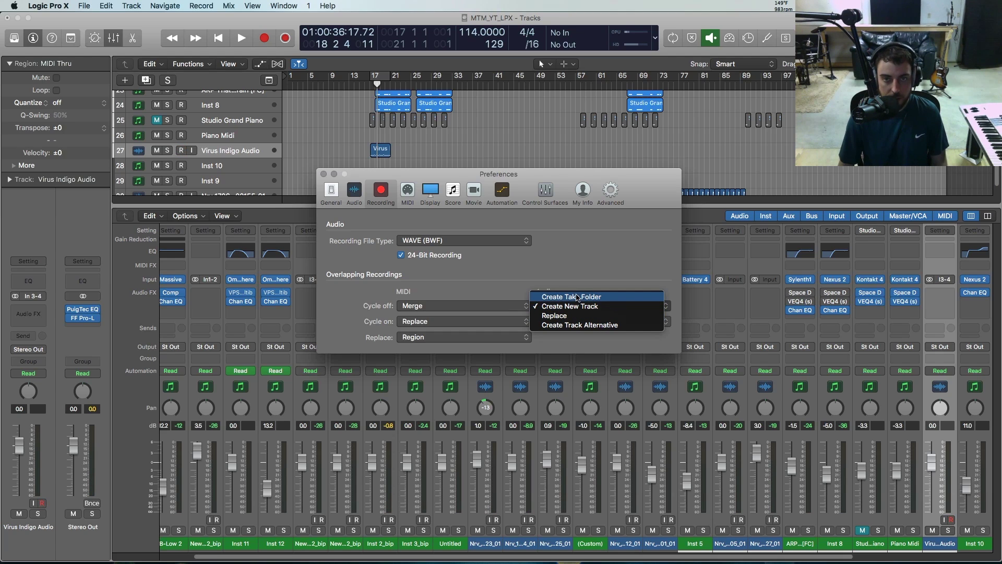
pyautogui.click(576, 299)
pyautogui.click(448, 144)
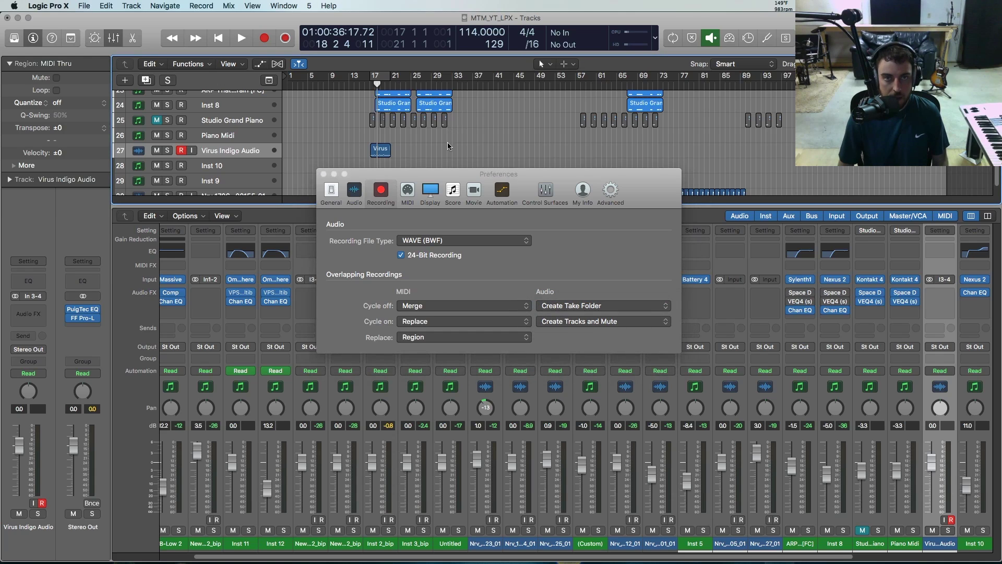
pyautogui.press('r')
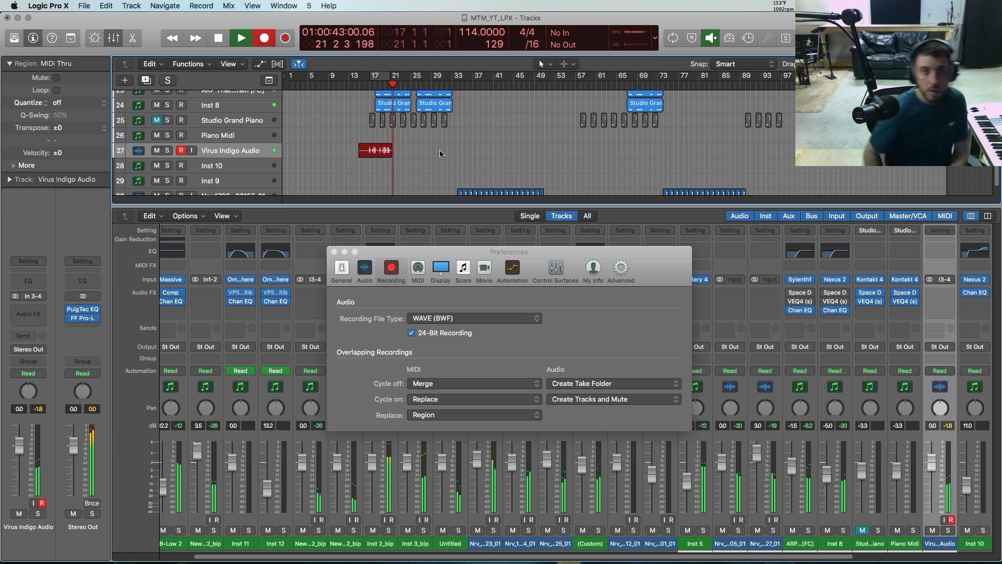
# Stop recording, audition Take and Take 2 in the Virus take folder, then collapse it
pyautogui.press('space')
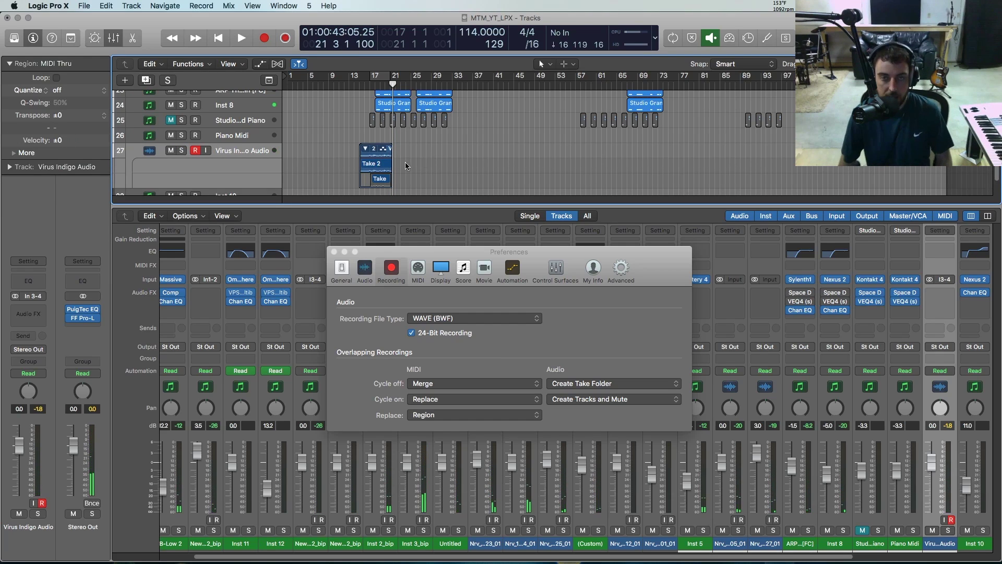
pyautogui.click(385, 182)
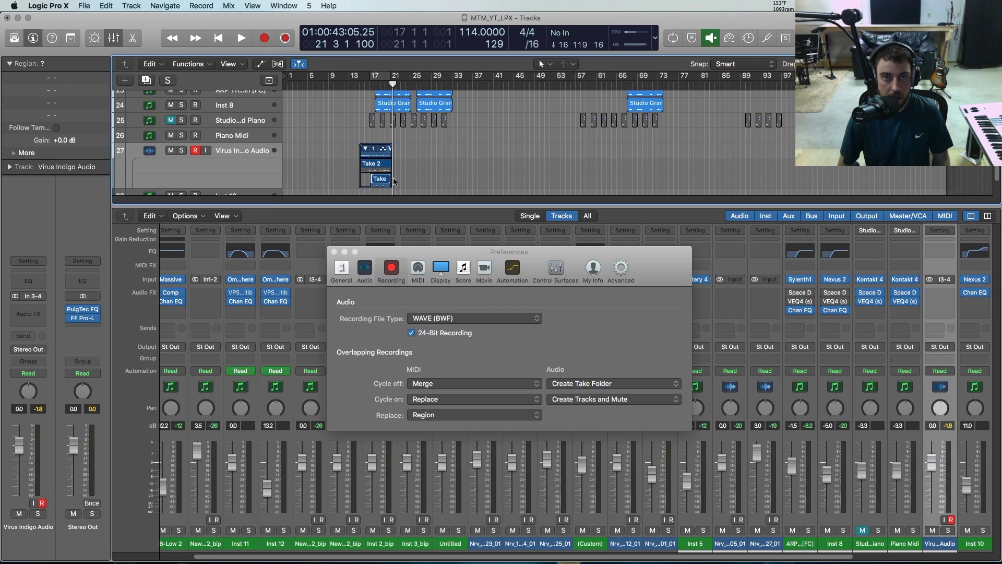
pyautogui.press('space')
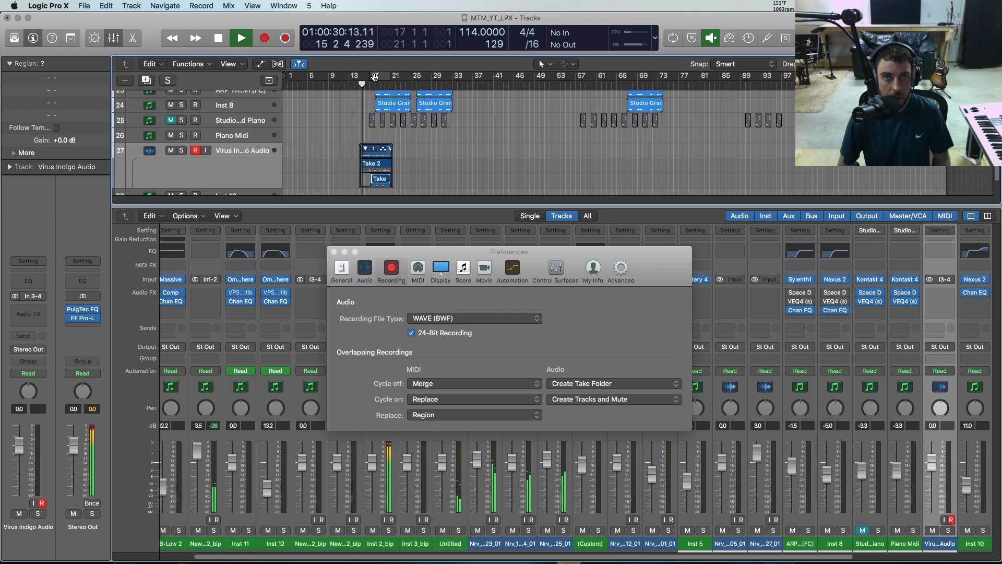
pyautogui.press(',')
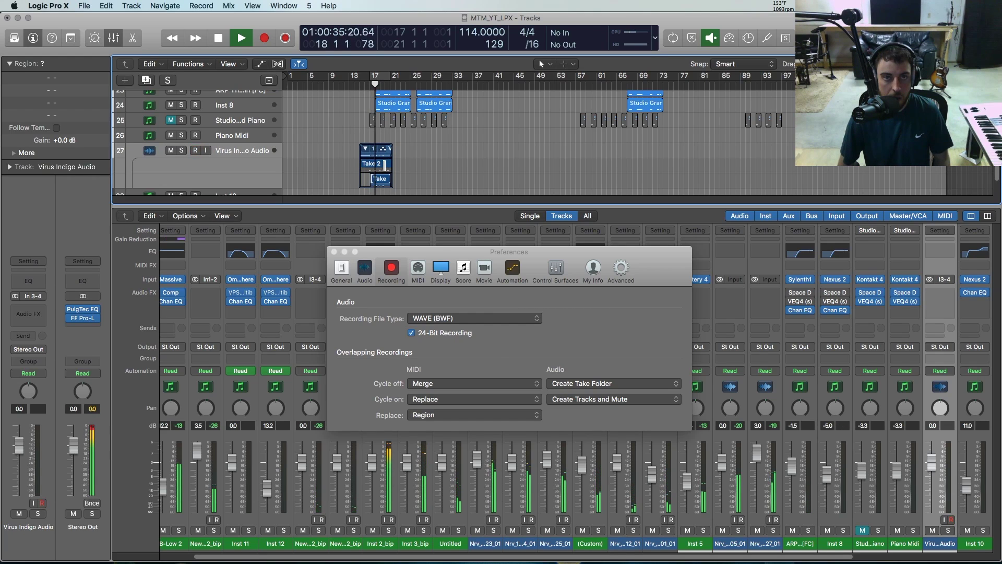
pyautogui.click(385, 164)
pyautogui.press(',')
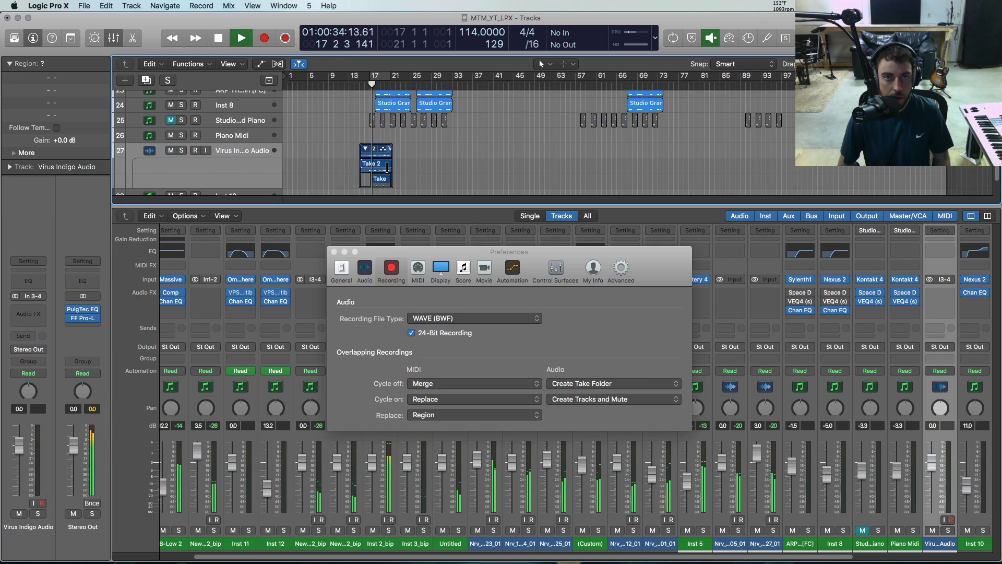
pyautogui.press('space')
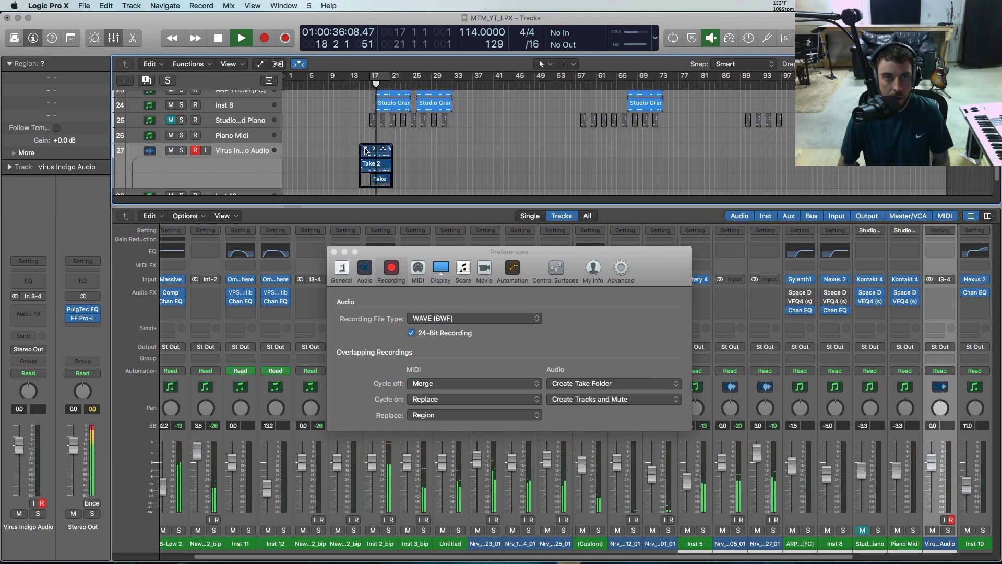
pyautogui.click(366, 151)
# Cancel the delete-audio prompt and undo the take folder back to the single Virus region
pyautogui.press('Delete')
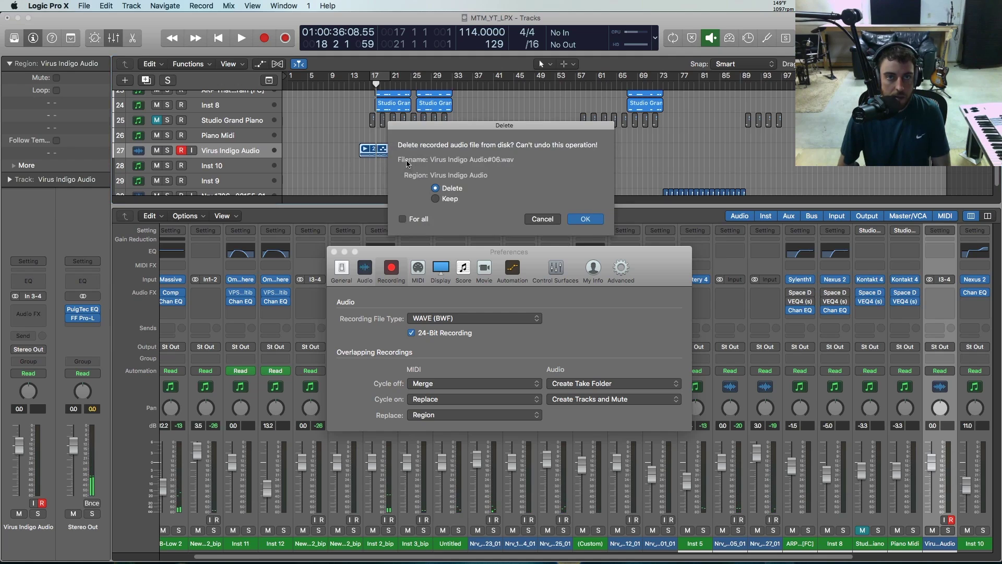
pyautogui.click(557, 220)
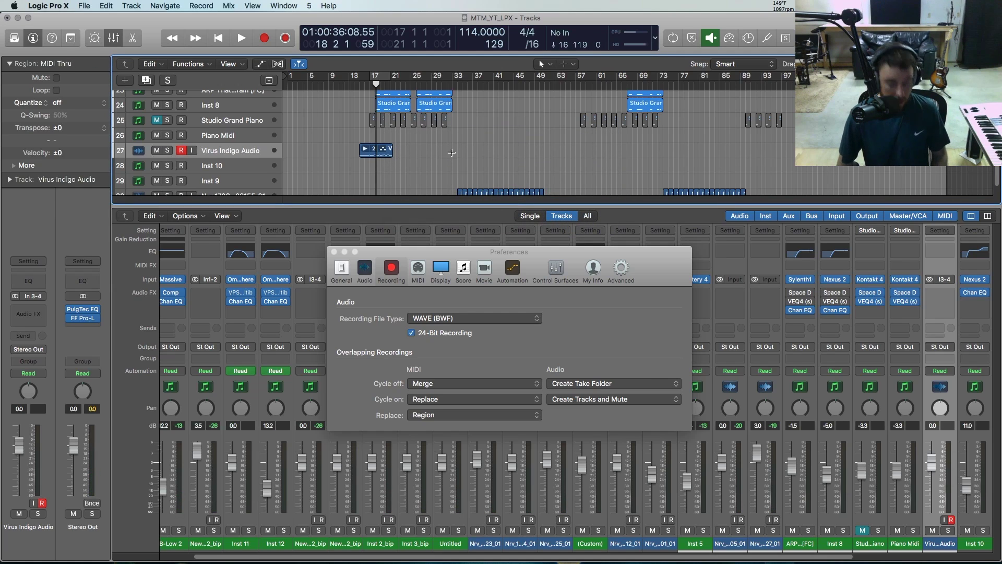
pyautogui.press('super+z')
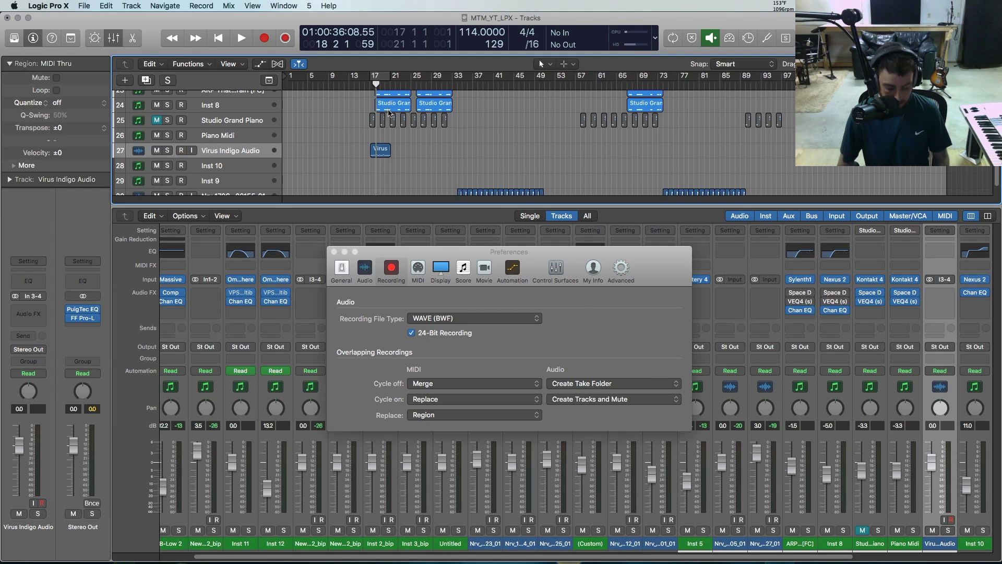
# Turn cycle mode on and set audio 'Cycle on' recordings to Create Track Alternative
pyautogui.press('c')
pyautogui.click(612, 400)
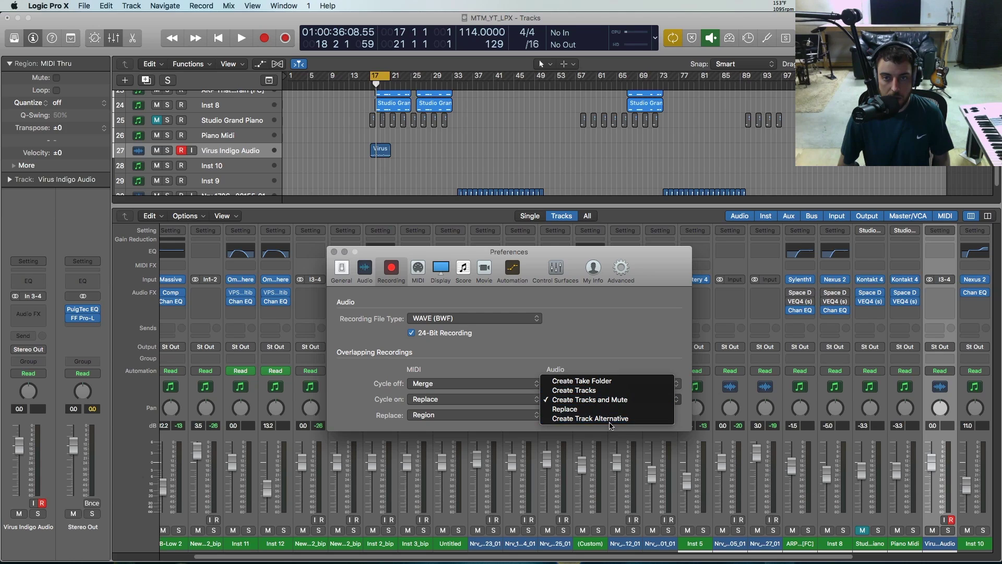
pyautogui.click(610, 418)
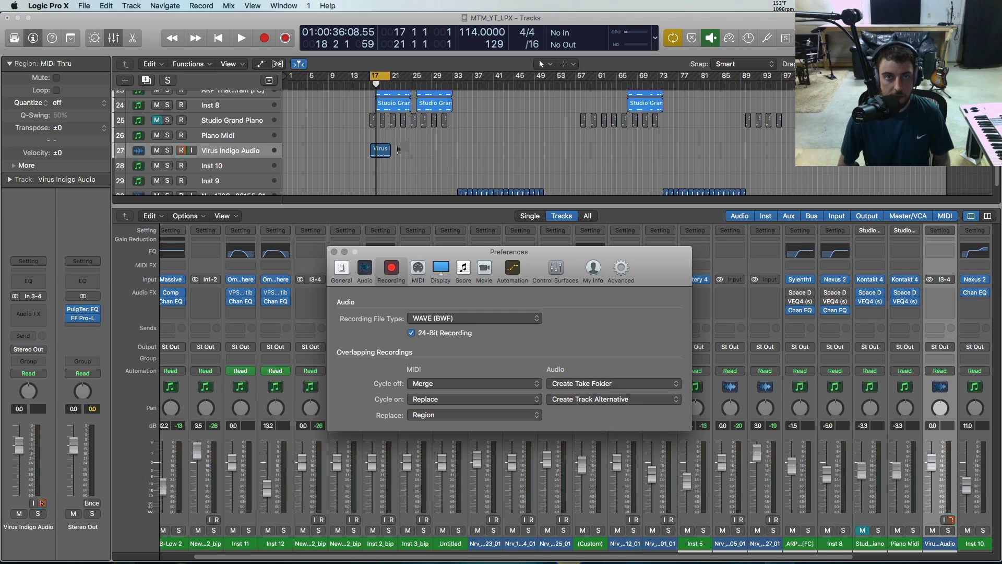
# Record a new Virus cycle take from bar 16 and play it back
pyautogui.press(',')
pyautogui.press(',')
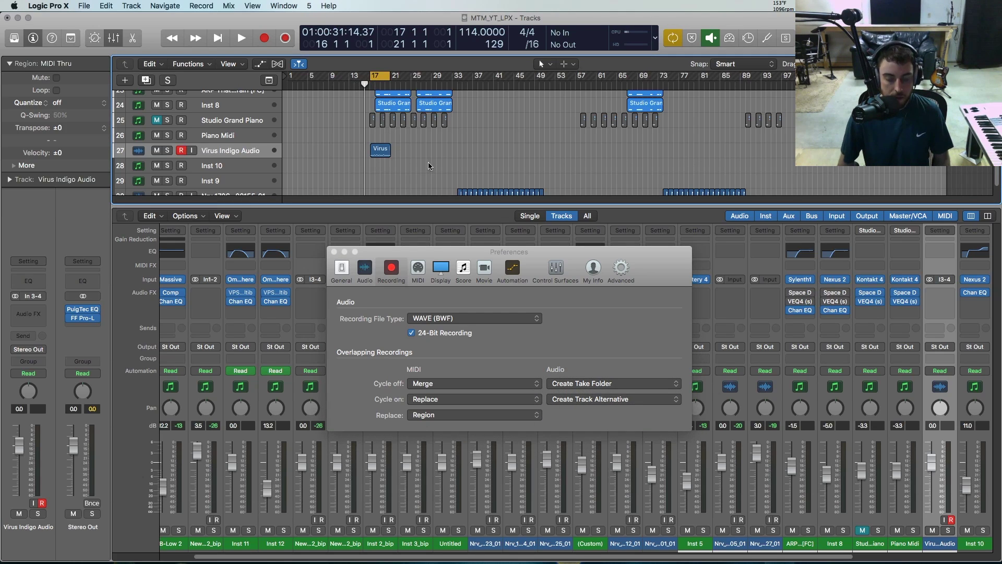
pyautogui.press('r')
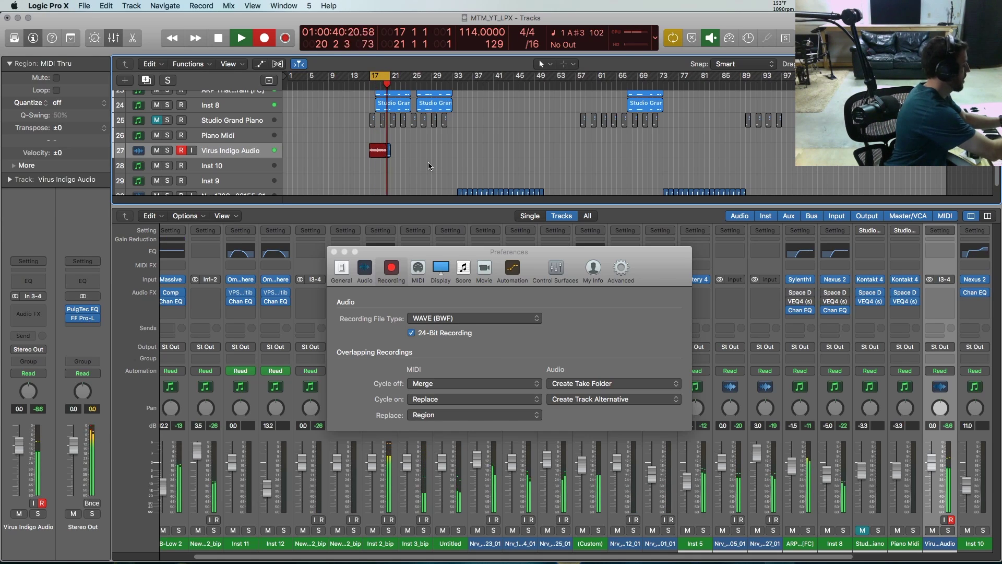
pyautogui.press('space')
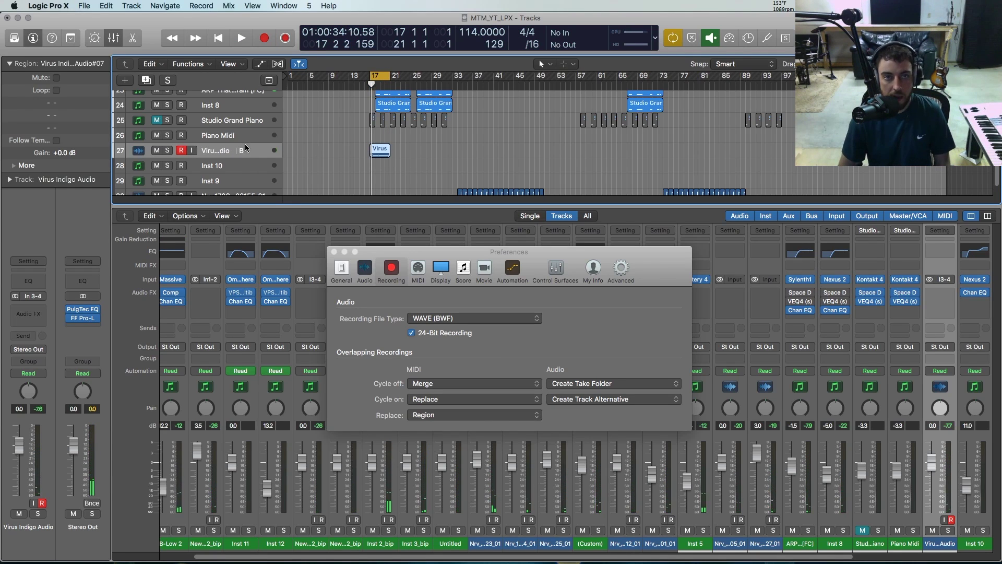
pyautogui.press('space')
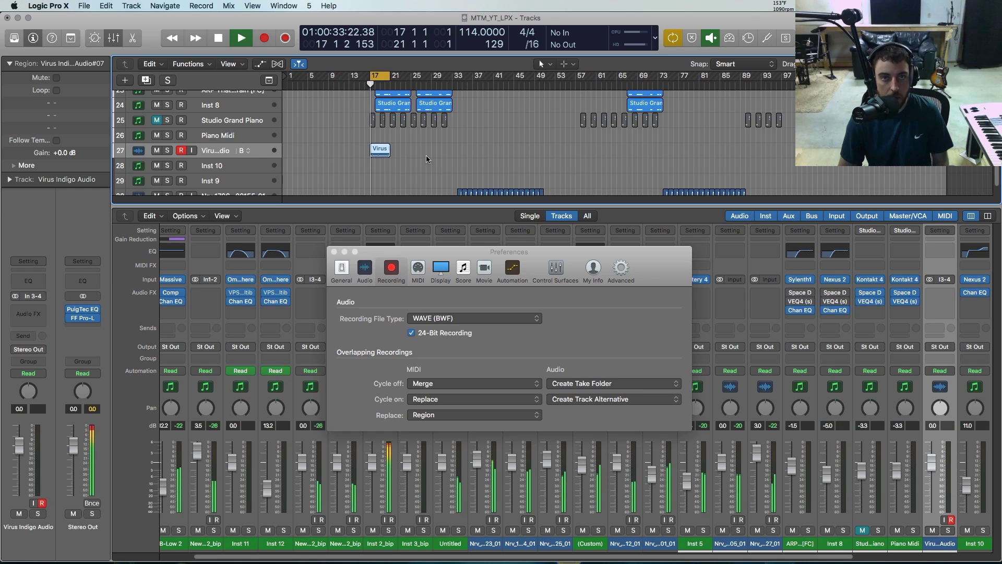
pyautogui.press('space')
# Switch the Virus Indigo Audio track to alternative A and play it back
pyautogui.click(247, 151)
pyautogui.click(477, 167)
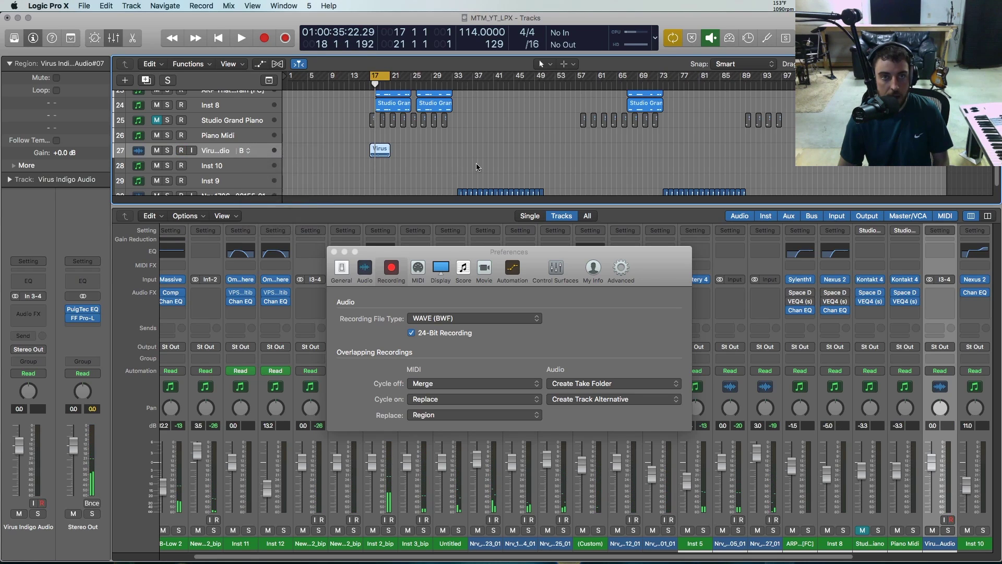
pyautogui.click(476, 167)
pyautogui.press('space')
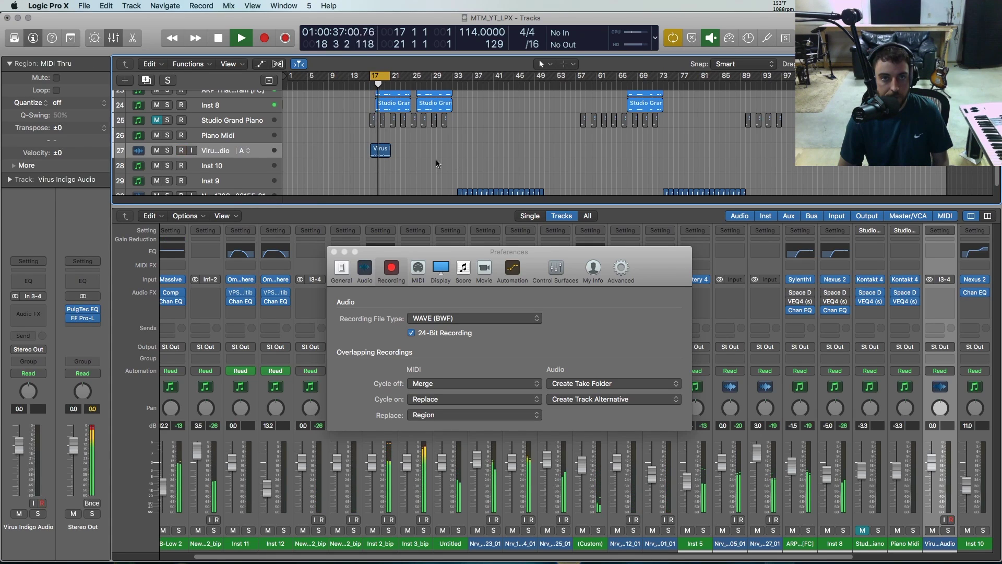
pyautogui.press('space')
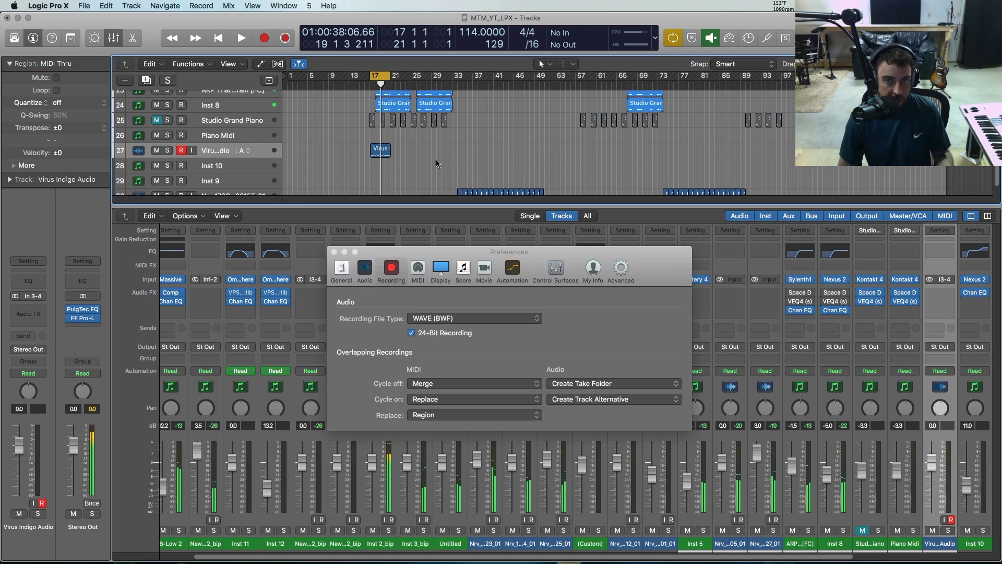
# Keep Create Track Alternative for audio cycle-on, arm Virus Indigo Audio, and move Preferences aside
pyautogui.click(581, 396)
pyautogui.click(574, 401)
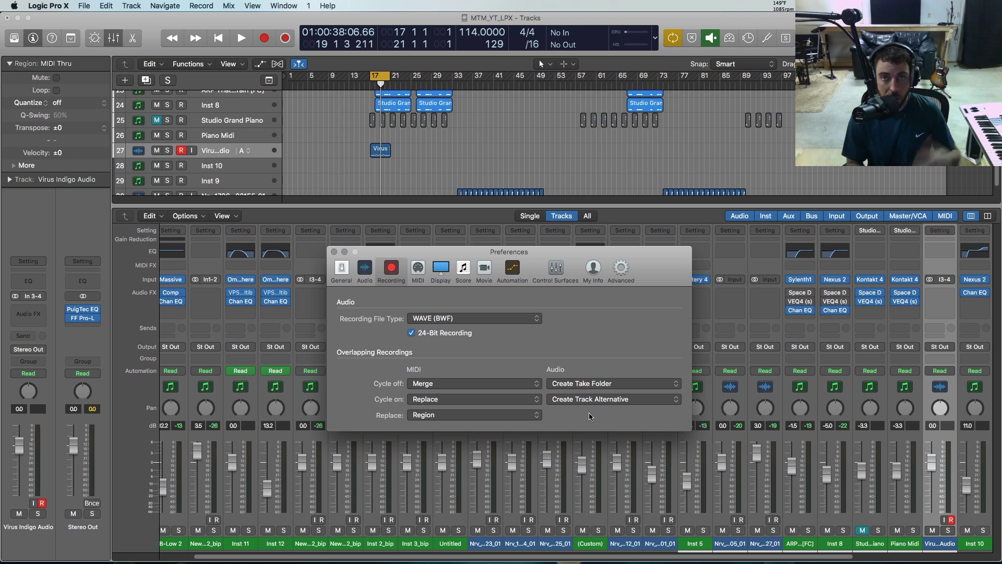
pyautogui.hotkey('alt', 'r')
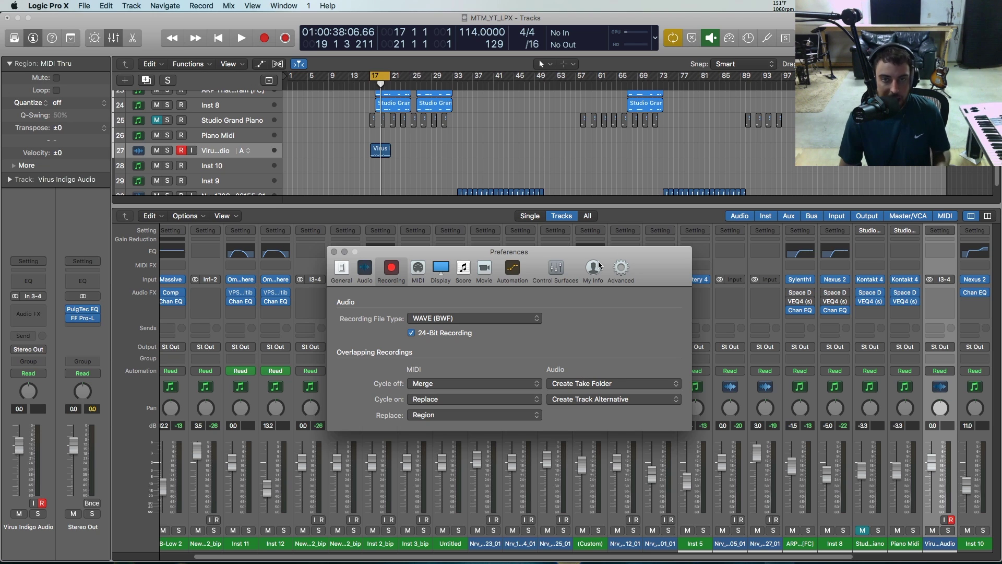
pyautogui.moveTo(656, 260); pyautogui.dragTo(651, 246)
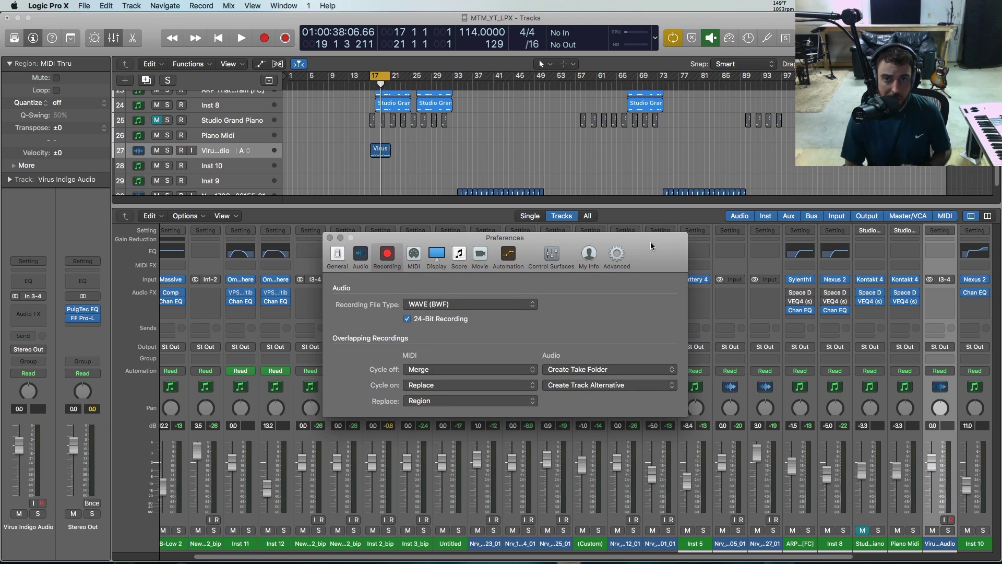